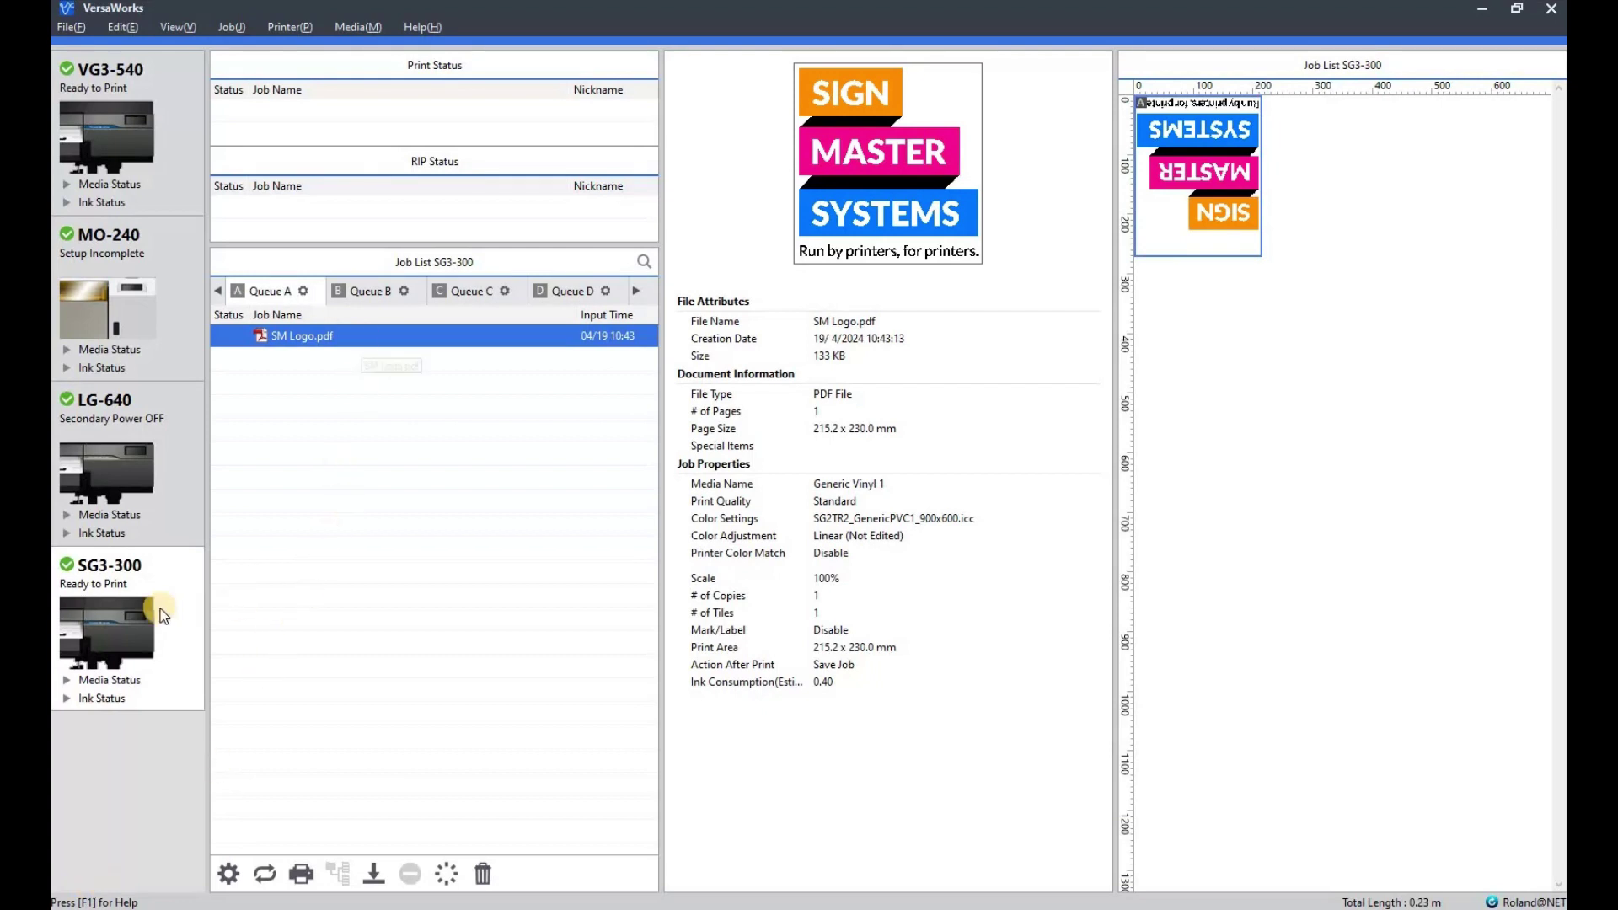
# Start a Compare Quality Settings variation job for SM Logo.pdf and move to media selection.
pyautogui.rightClick(408, 334)
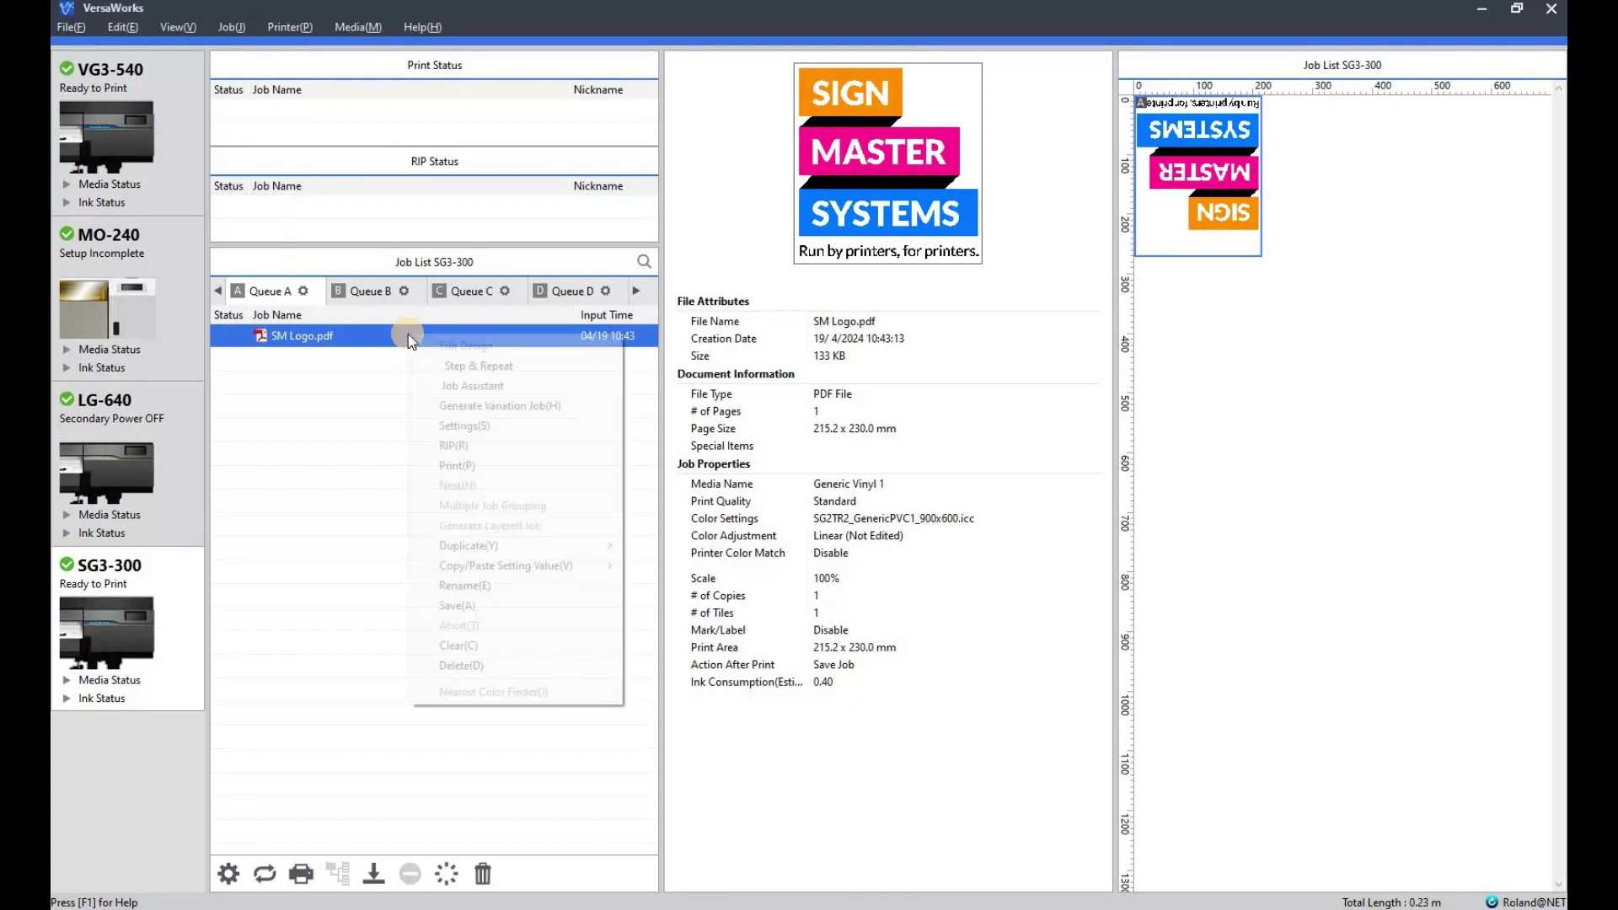
pyautogui.click(490, 408)
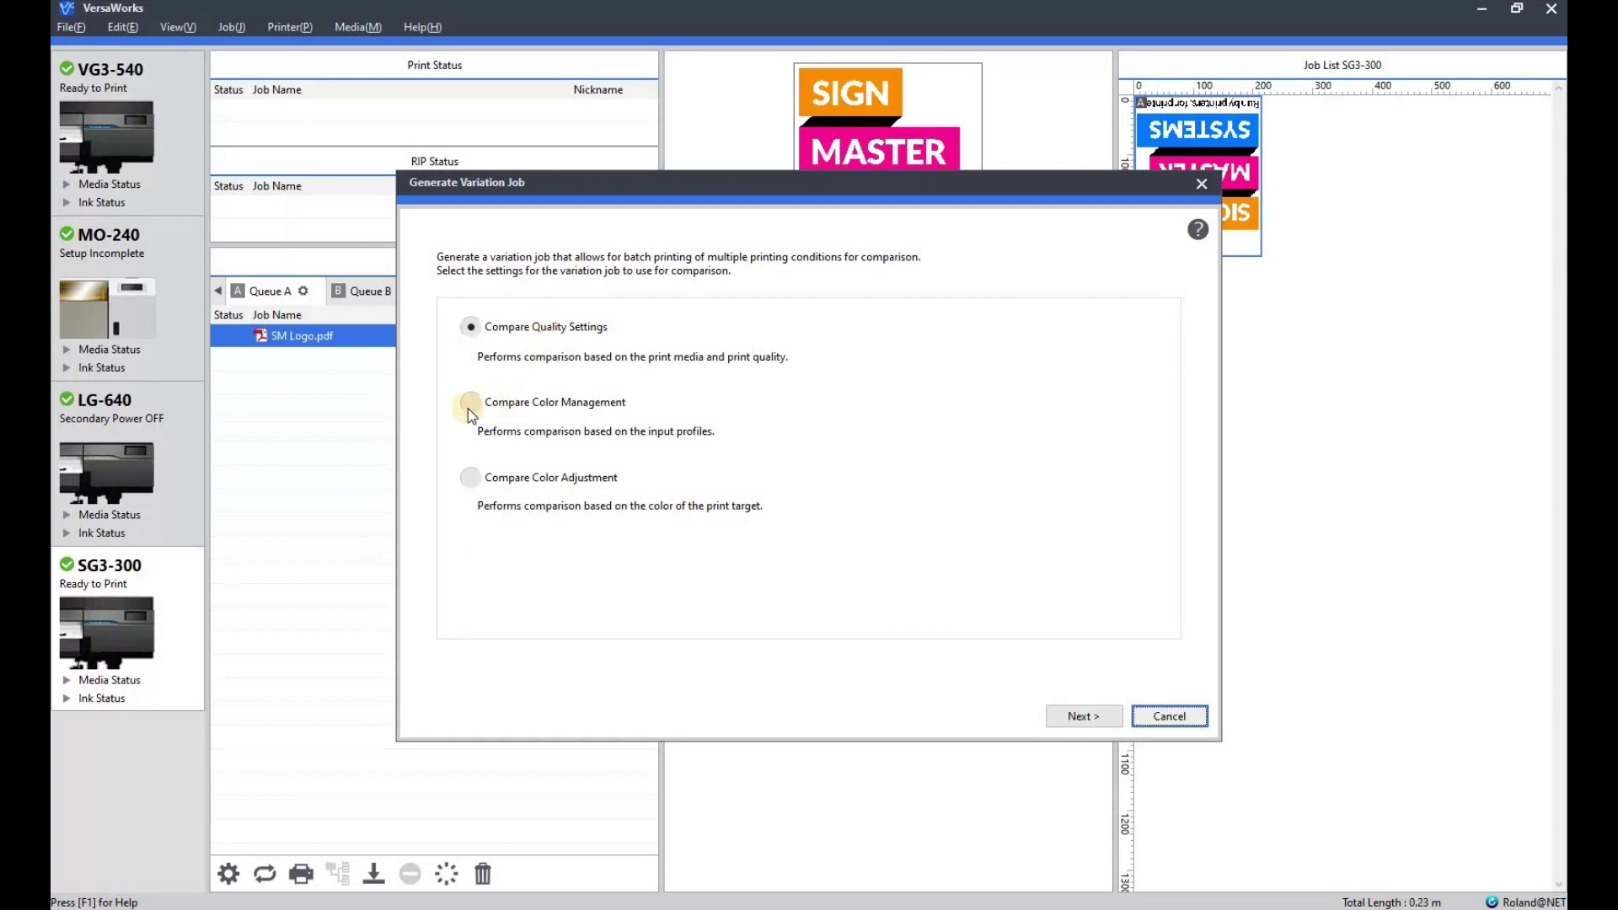
pyautogui.click(468, 410)
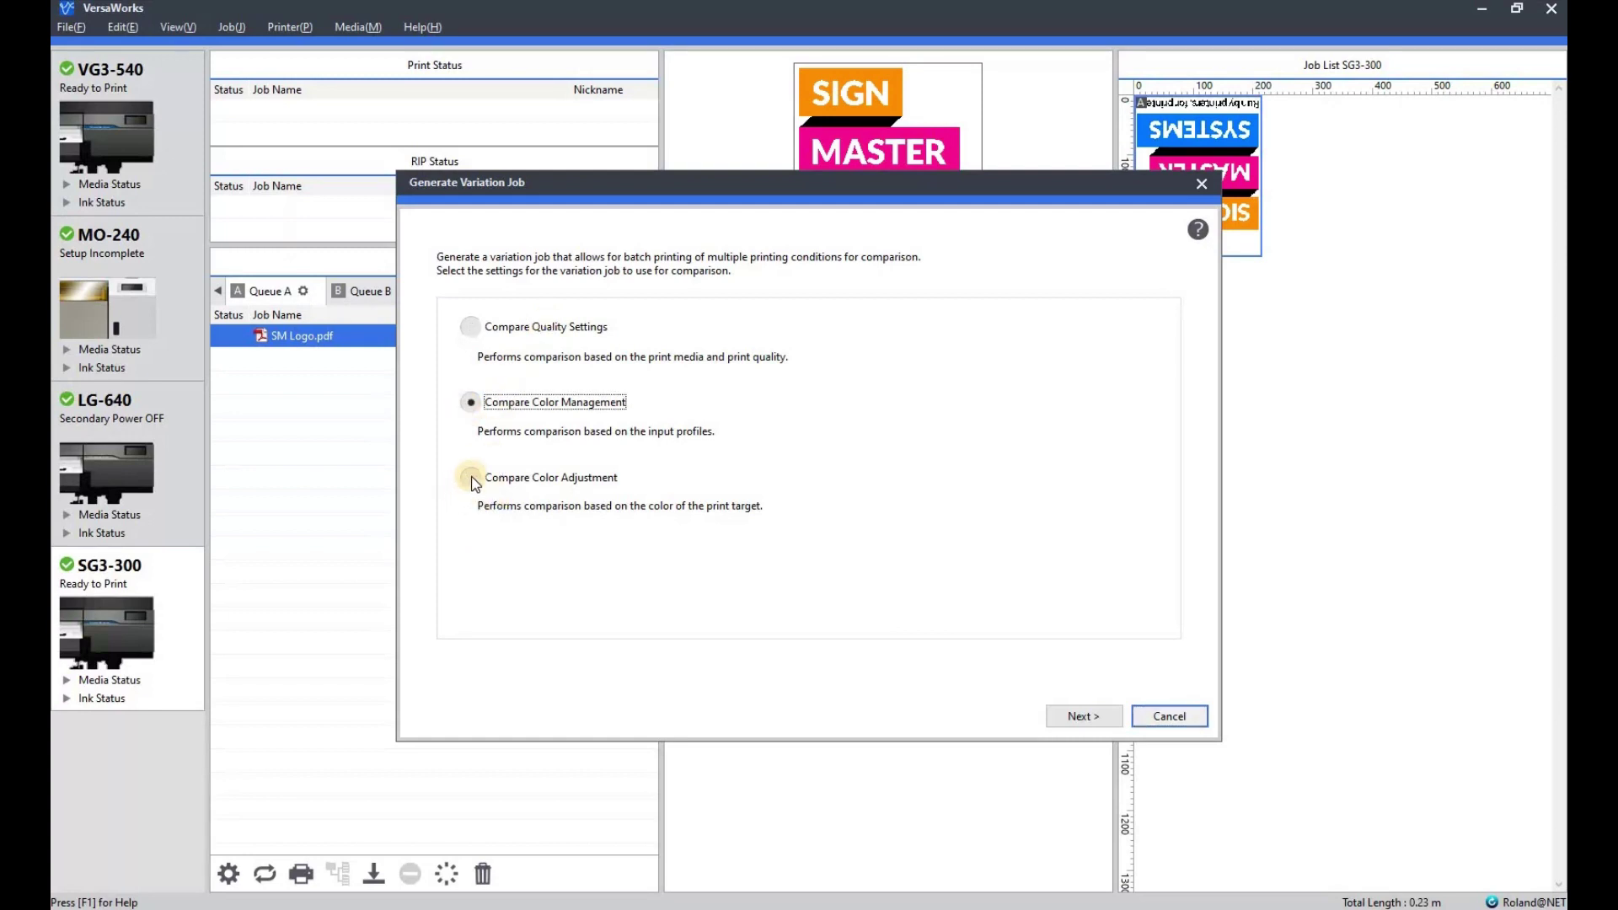
pyautogui.click(473, 480)
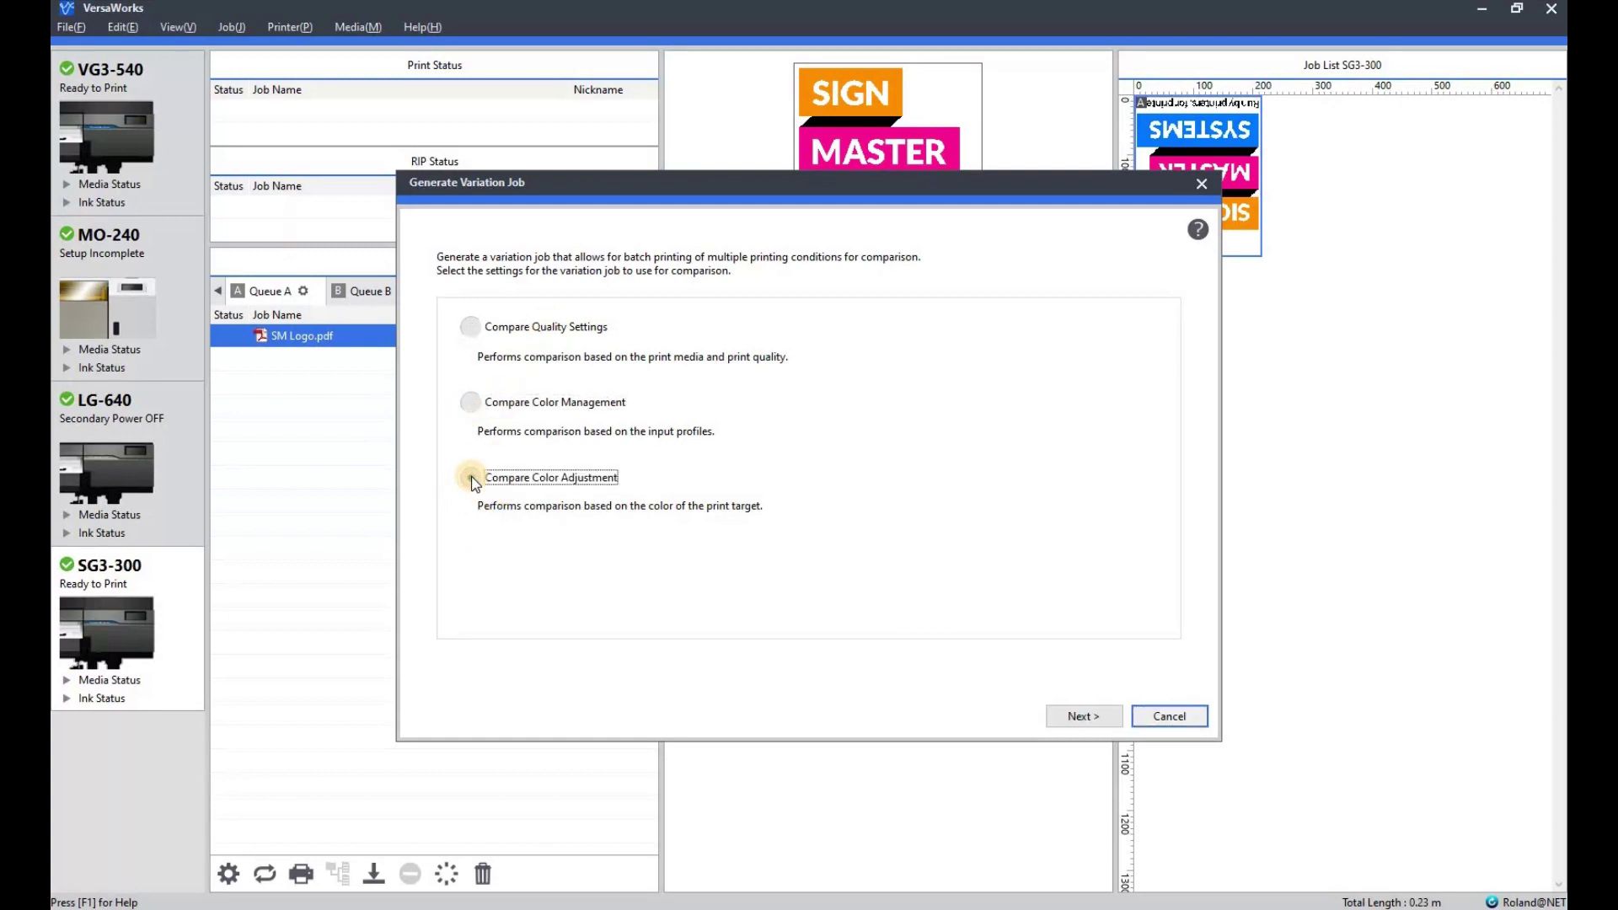
pyautogui.click(476, 334)
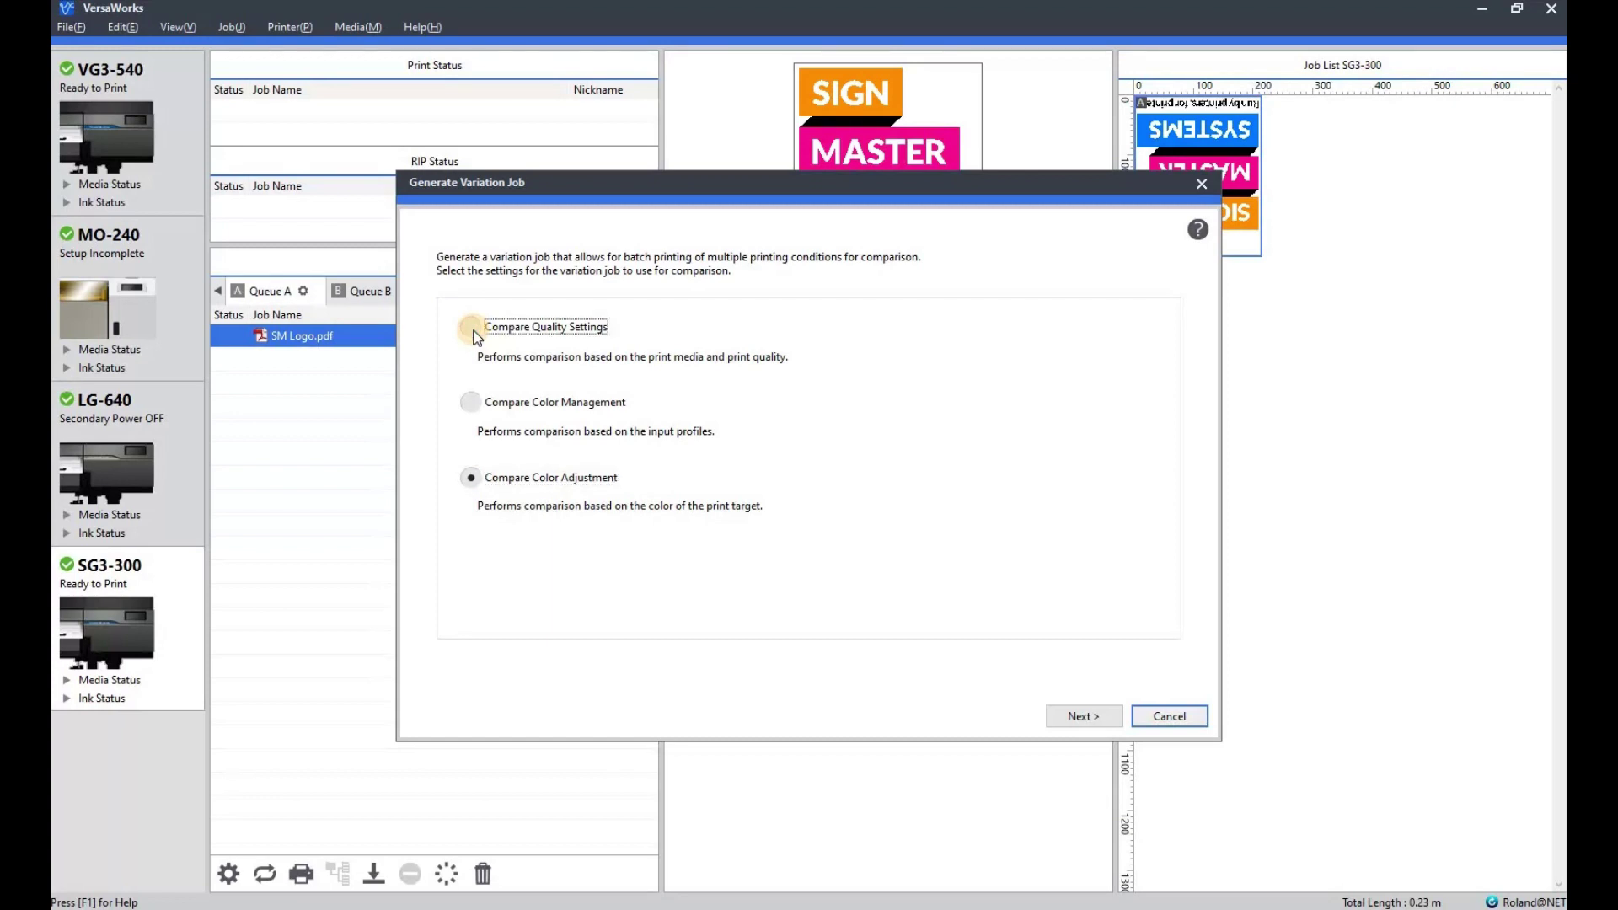
pyautogui.click(1085, 717)
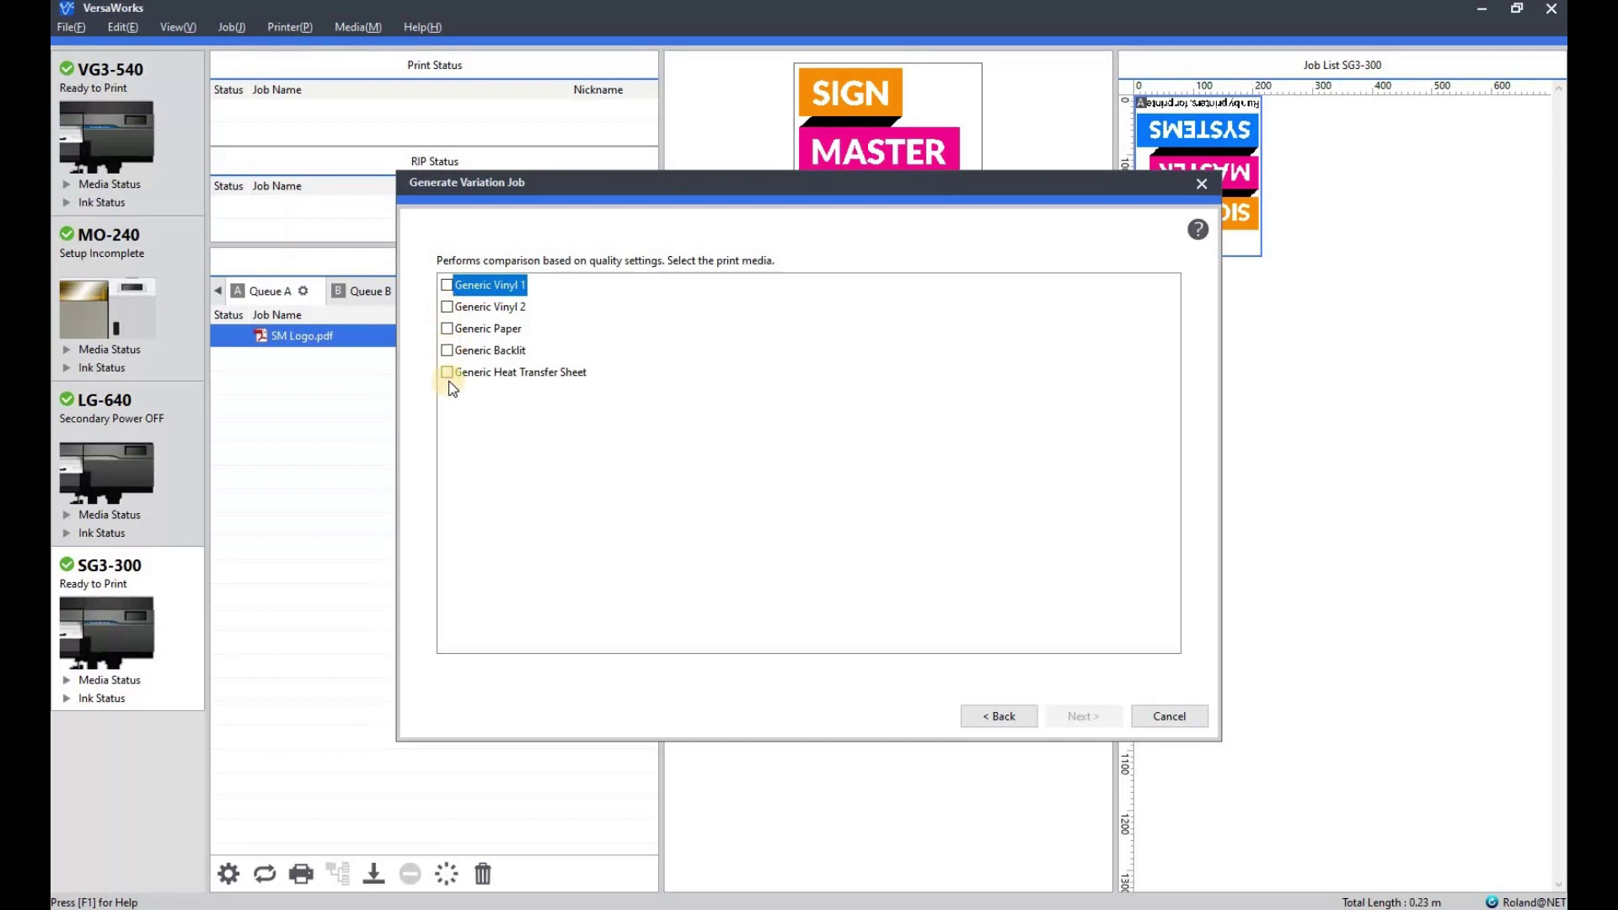
# Select Generic Vinyl 1 media with High Quality, Standard and High Speed print qualities.
pyautogui.click(445, 286)
pyautogui.click(1083, 718)
pyautogui.click(447, 285)
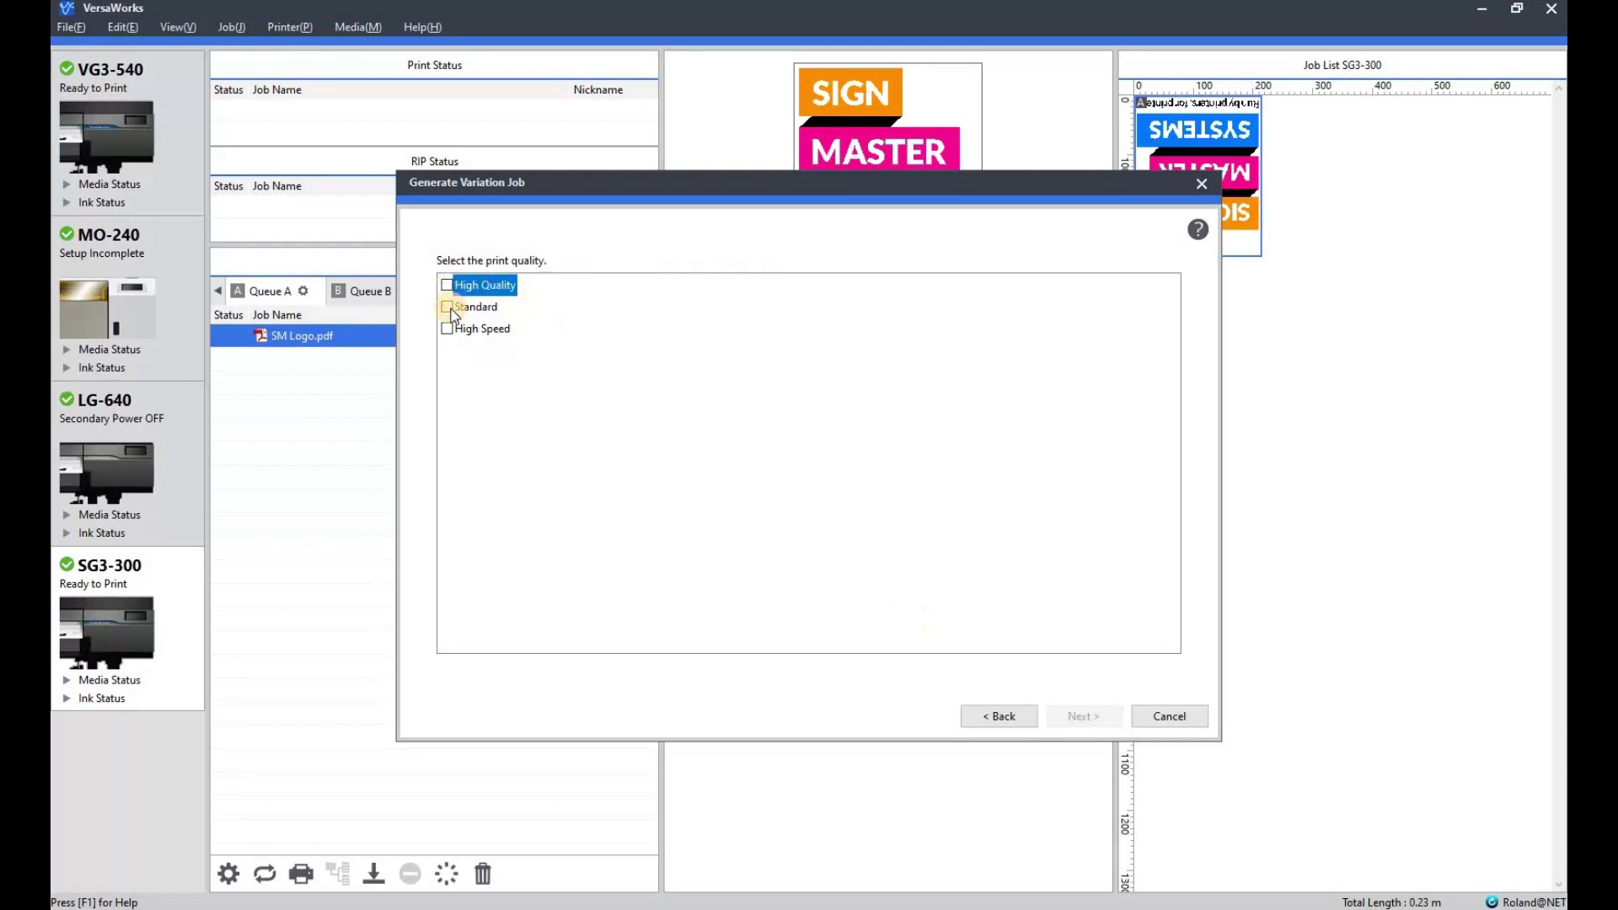
pyautogui.click(447, 307)
pyautogui.press('Down')
pyautogui.press('space')
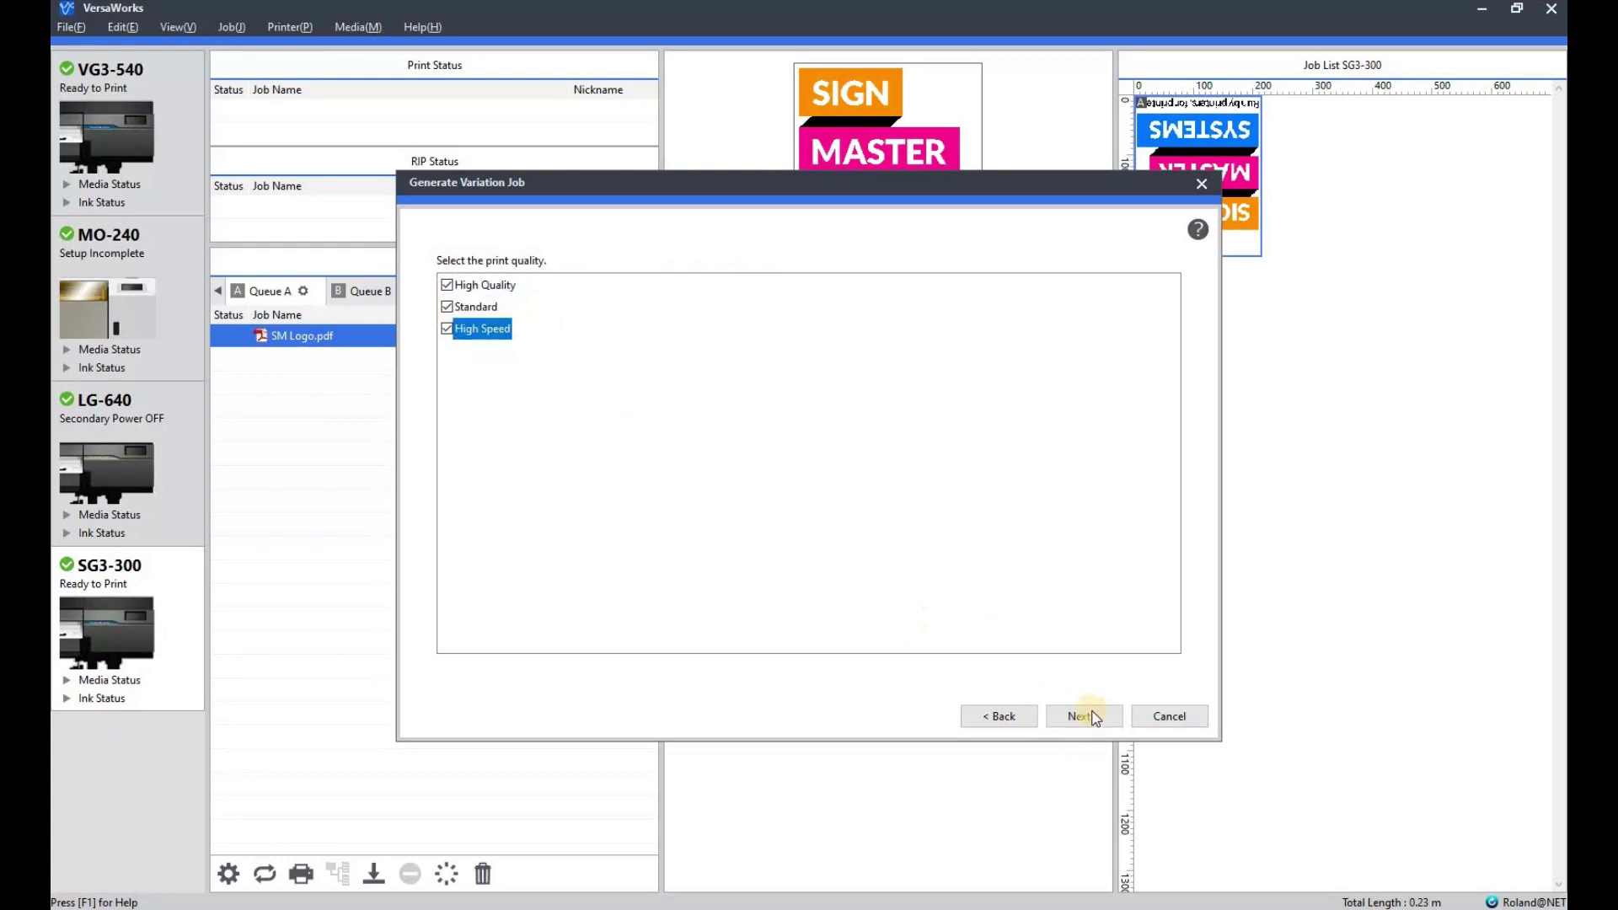
pyautogui.click(1094, 717)
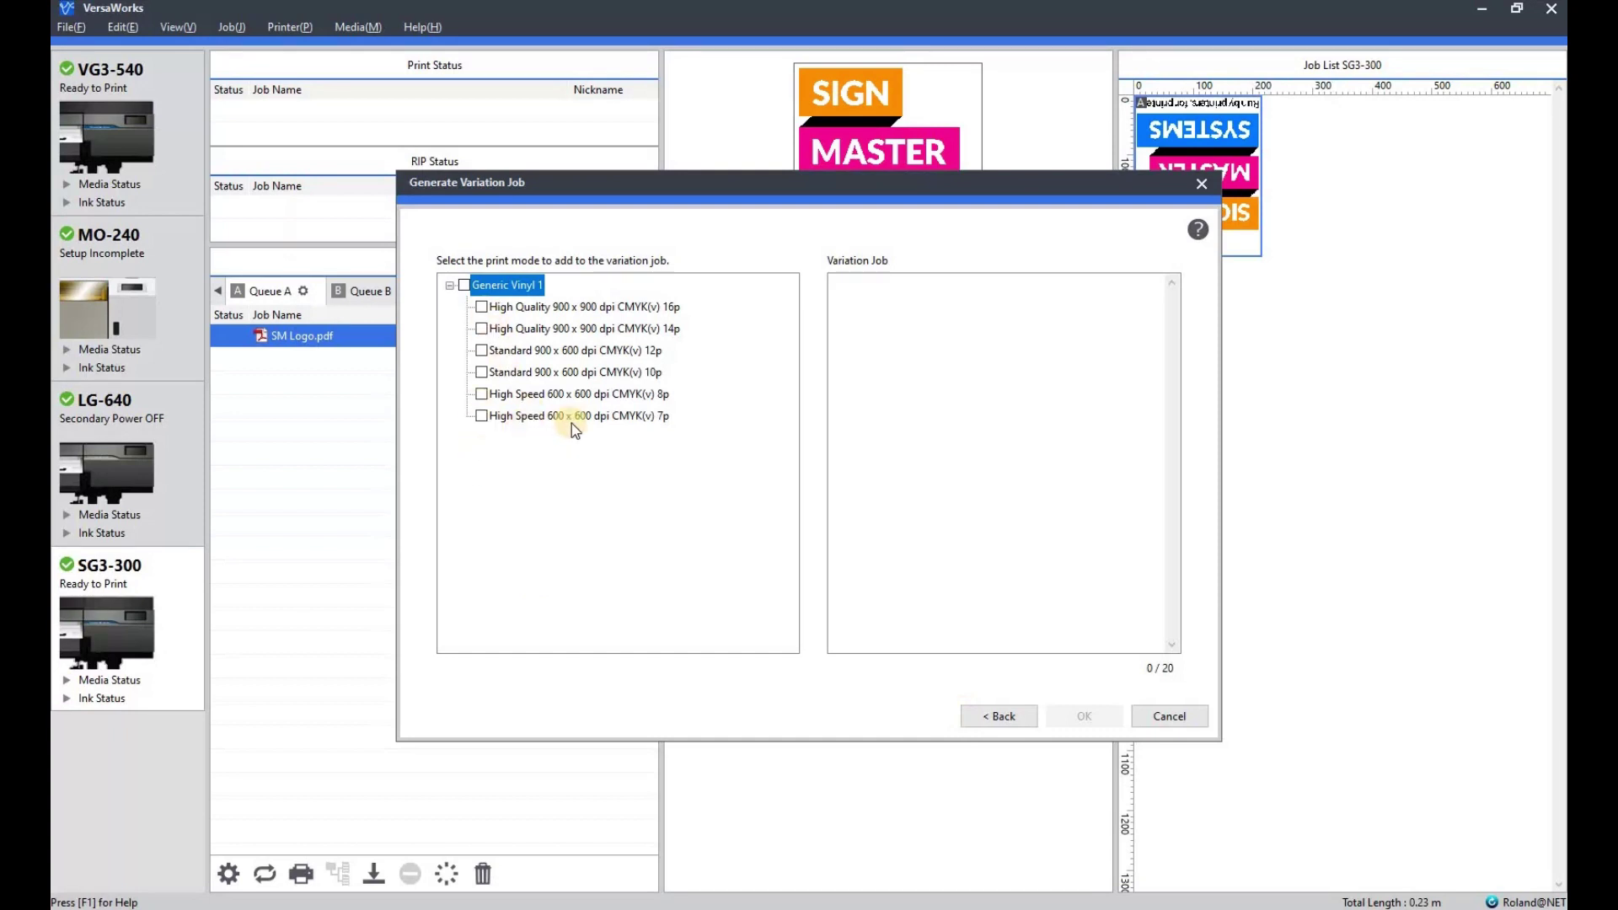
# Generate variations using High Speed 600x600 8p, Standard 900x600 12p and High Quality 900x900 16p modes.
pyautogui.click(482, 395)
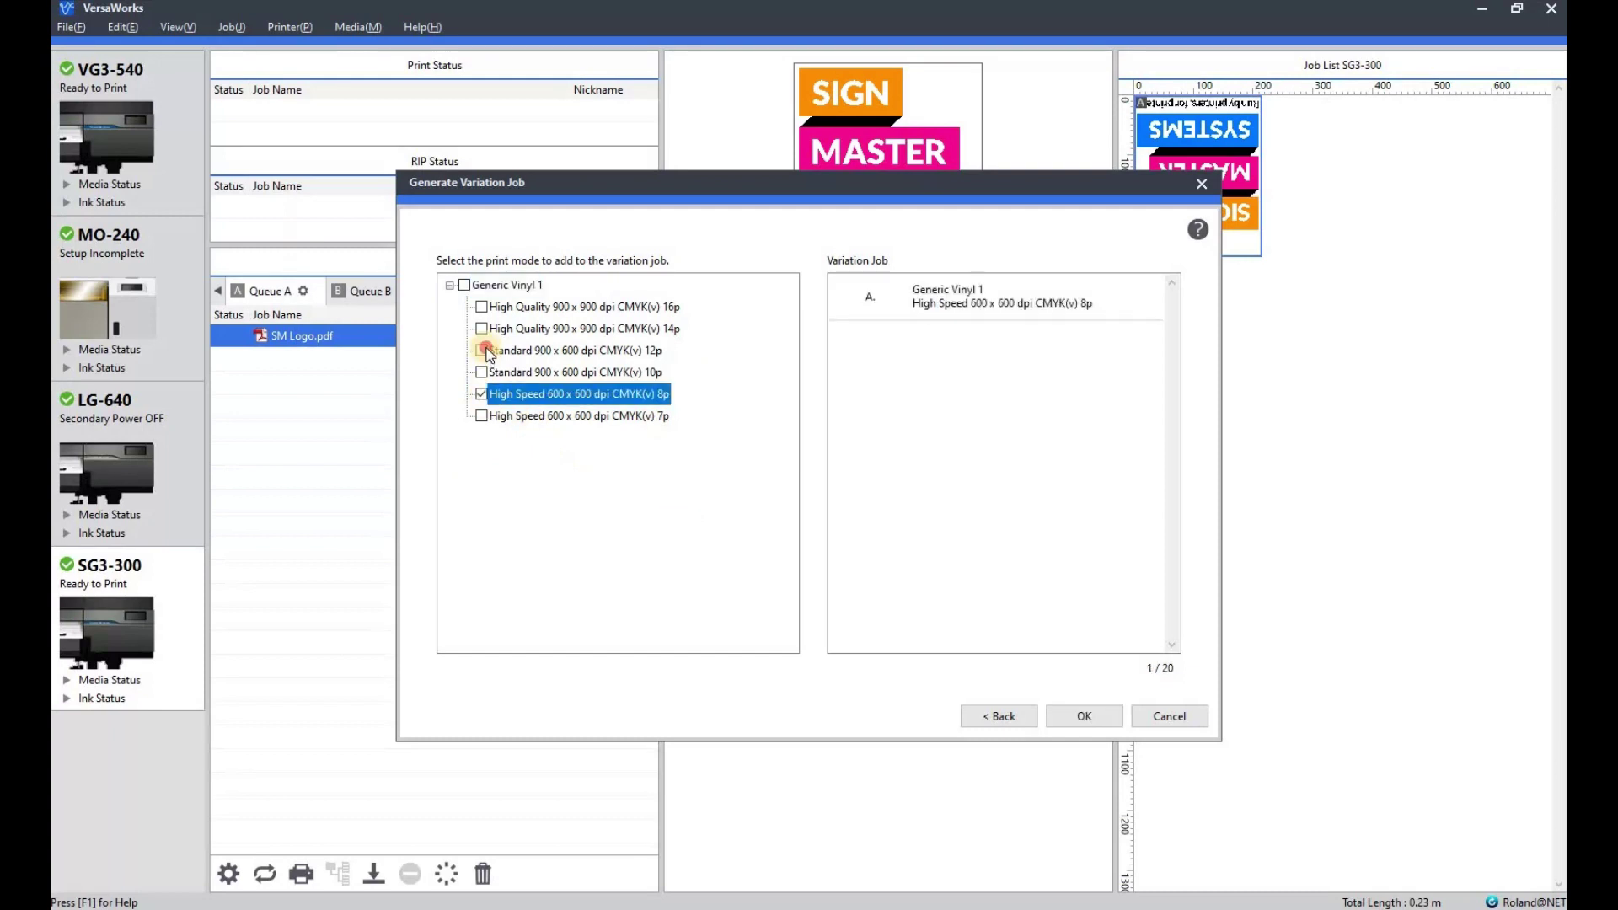
pyautogui.click(484, 351)
pyautogui.click(483, 308)
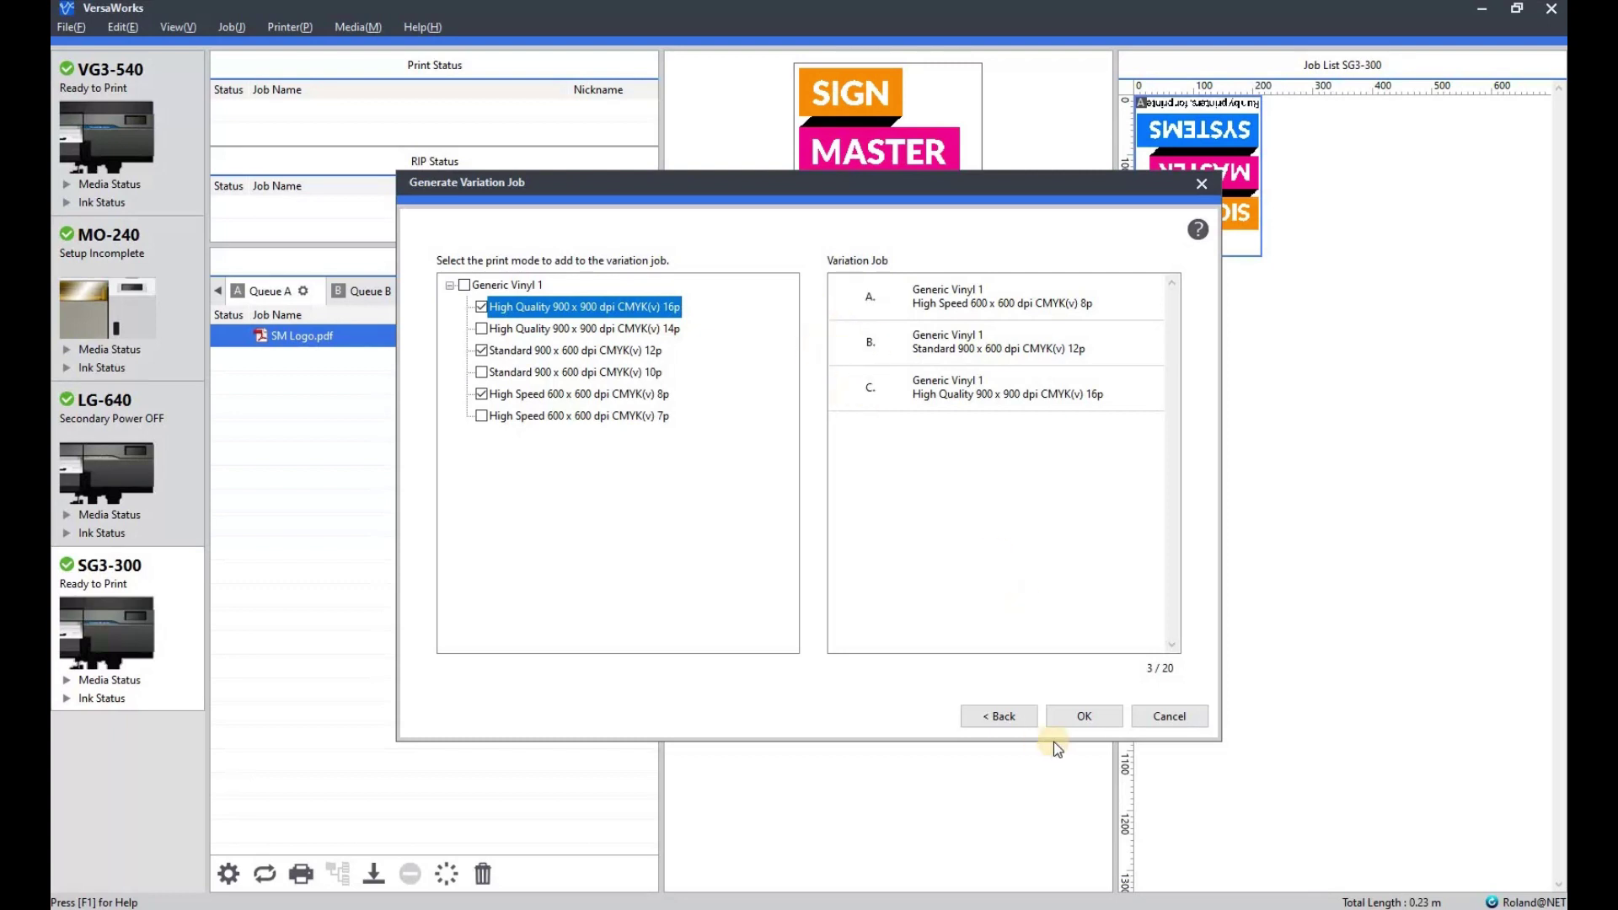
pyautogui.click(1092, 725)
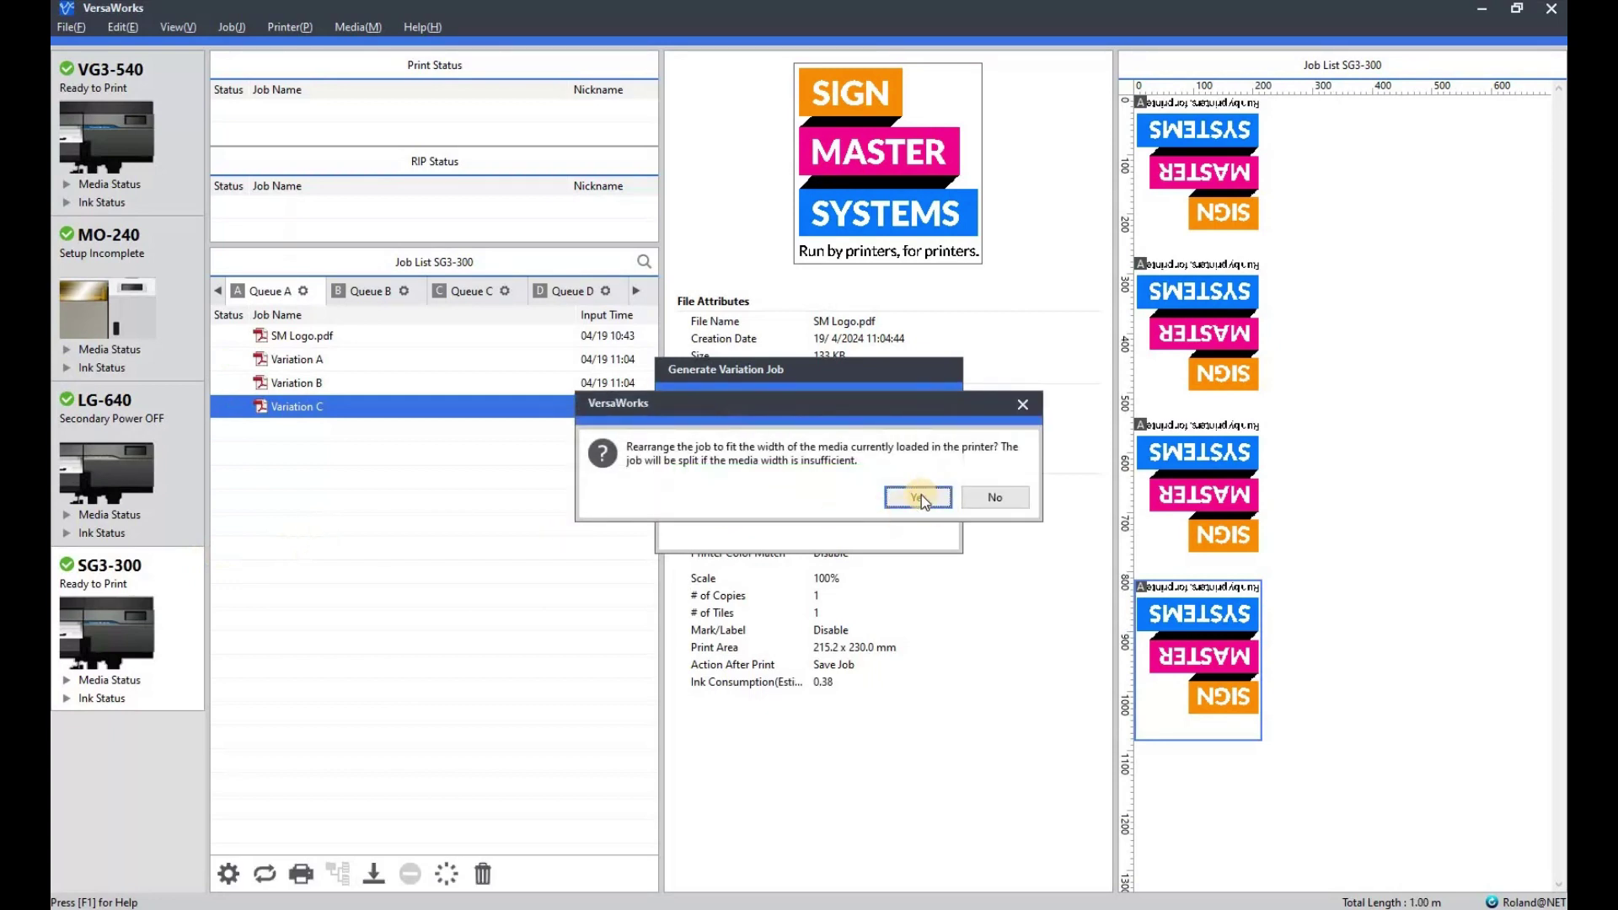
# Fit the variations to media width, delete the quality variation group, and reselect SM Logo.pdf.
pyautogui.click(919, 497)
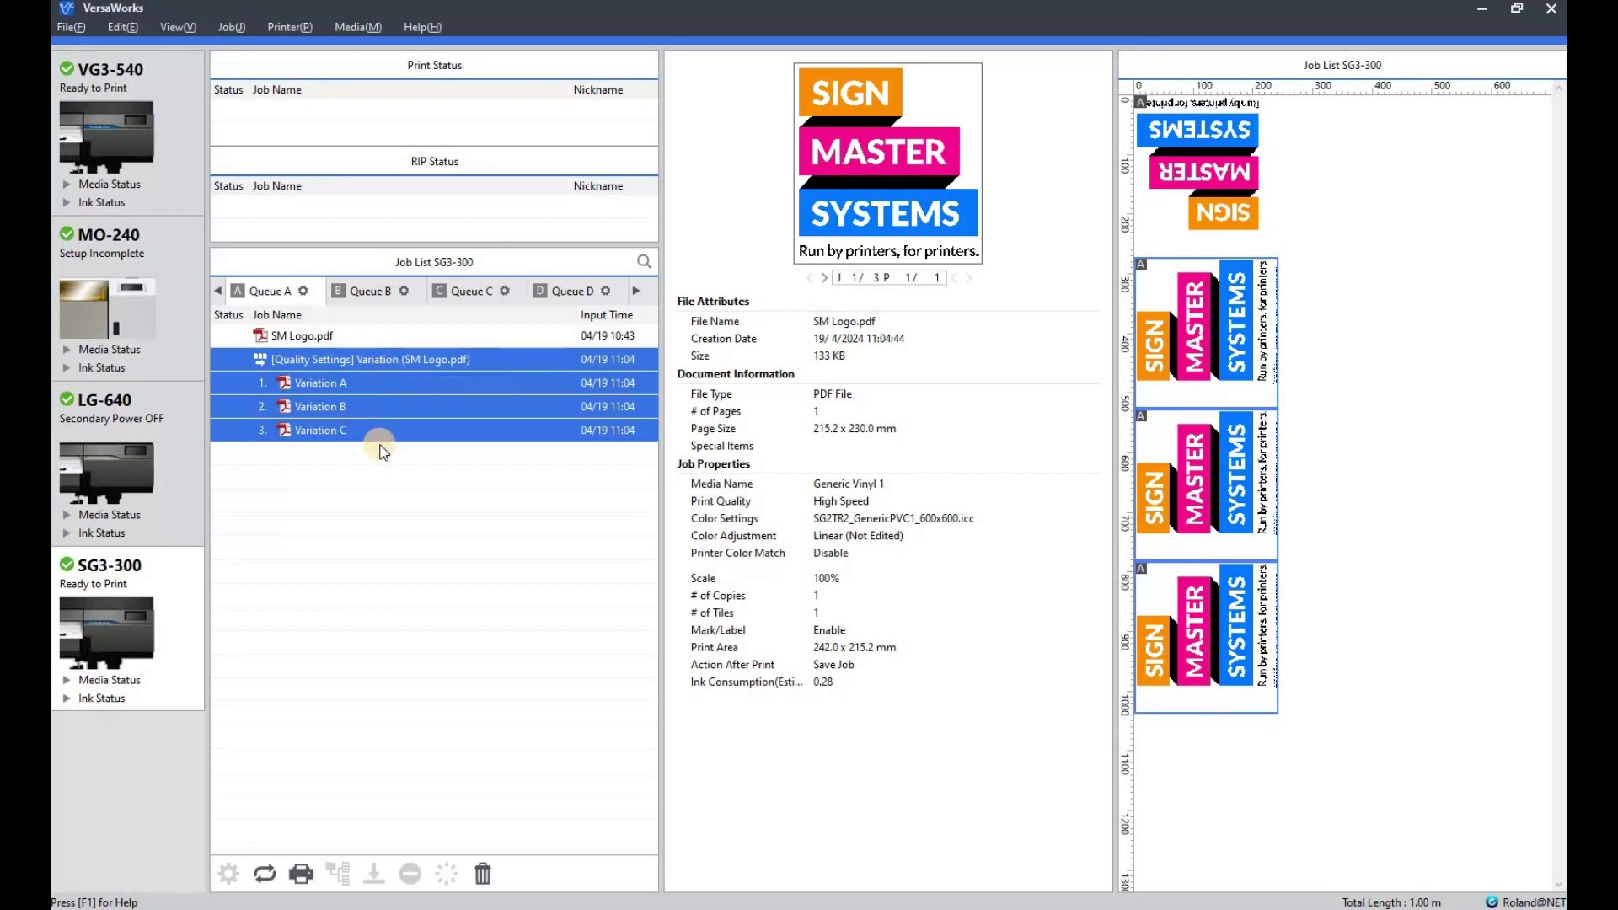
pyautogui.rightClick(380, 362)
pyautogui.click(433, 475)
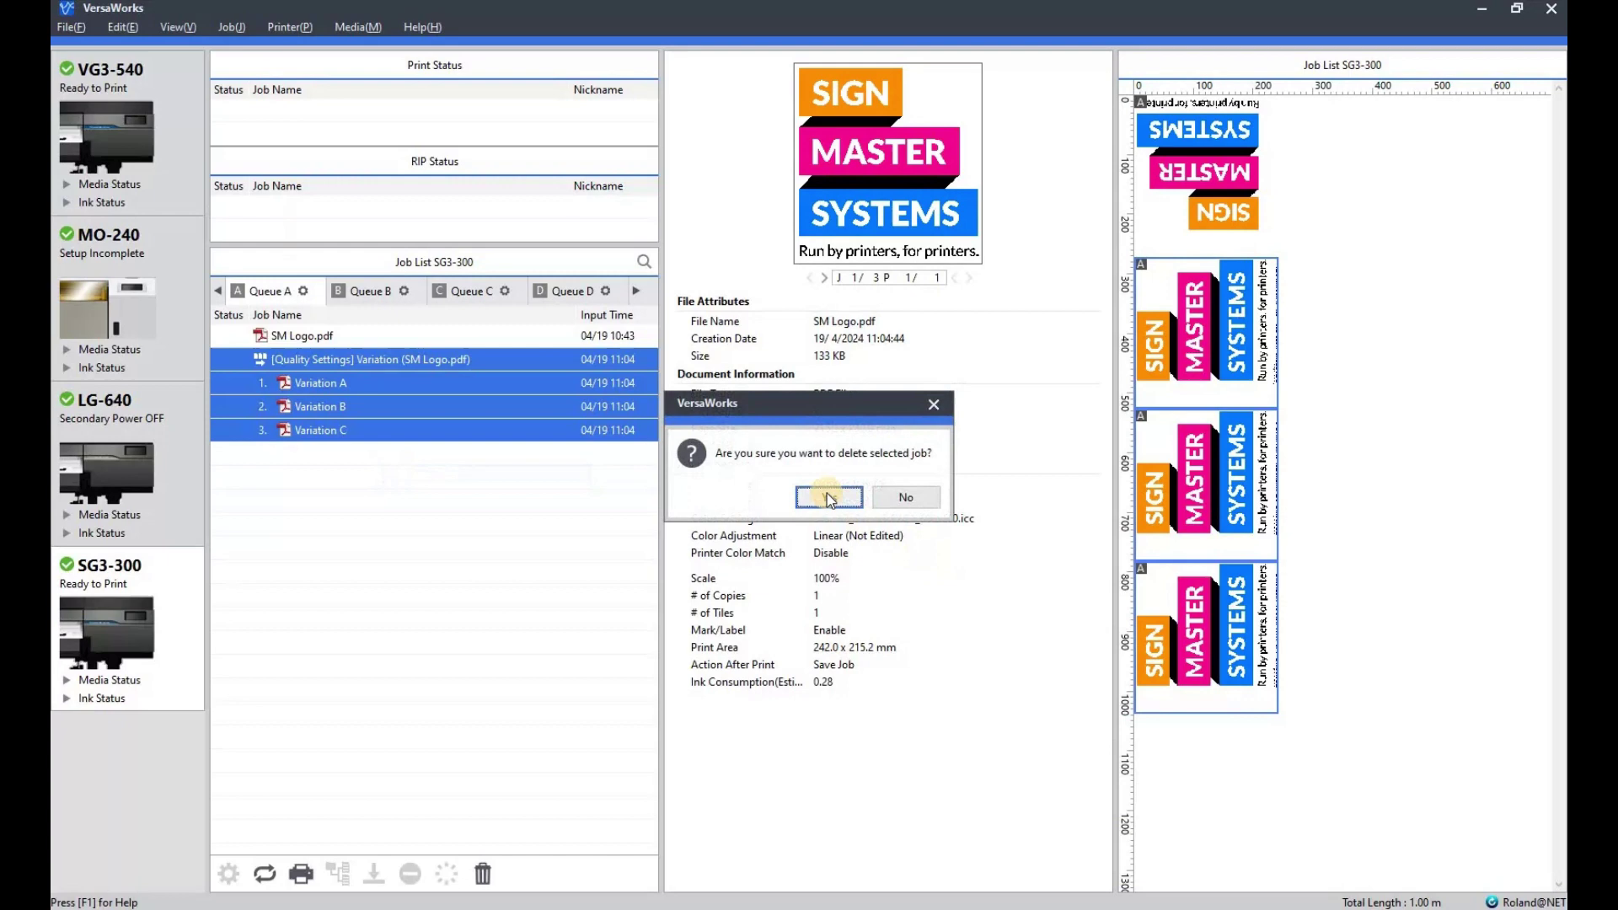
pyautogui.click(827, 497)
pyautogui.click(341, 337)
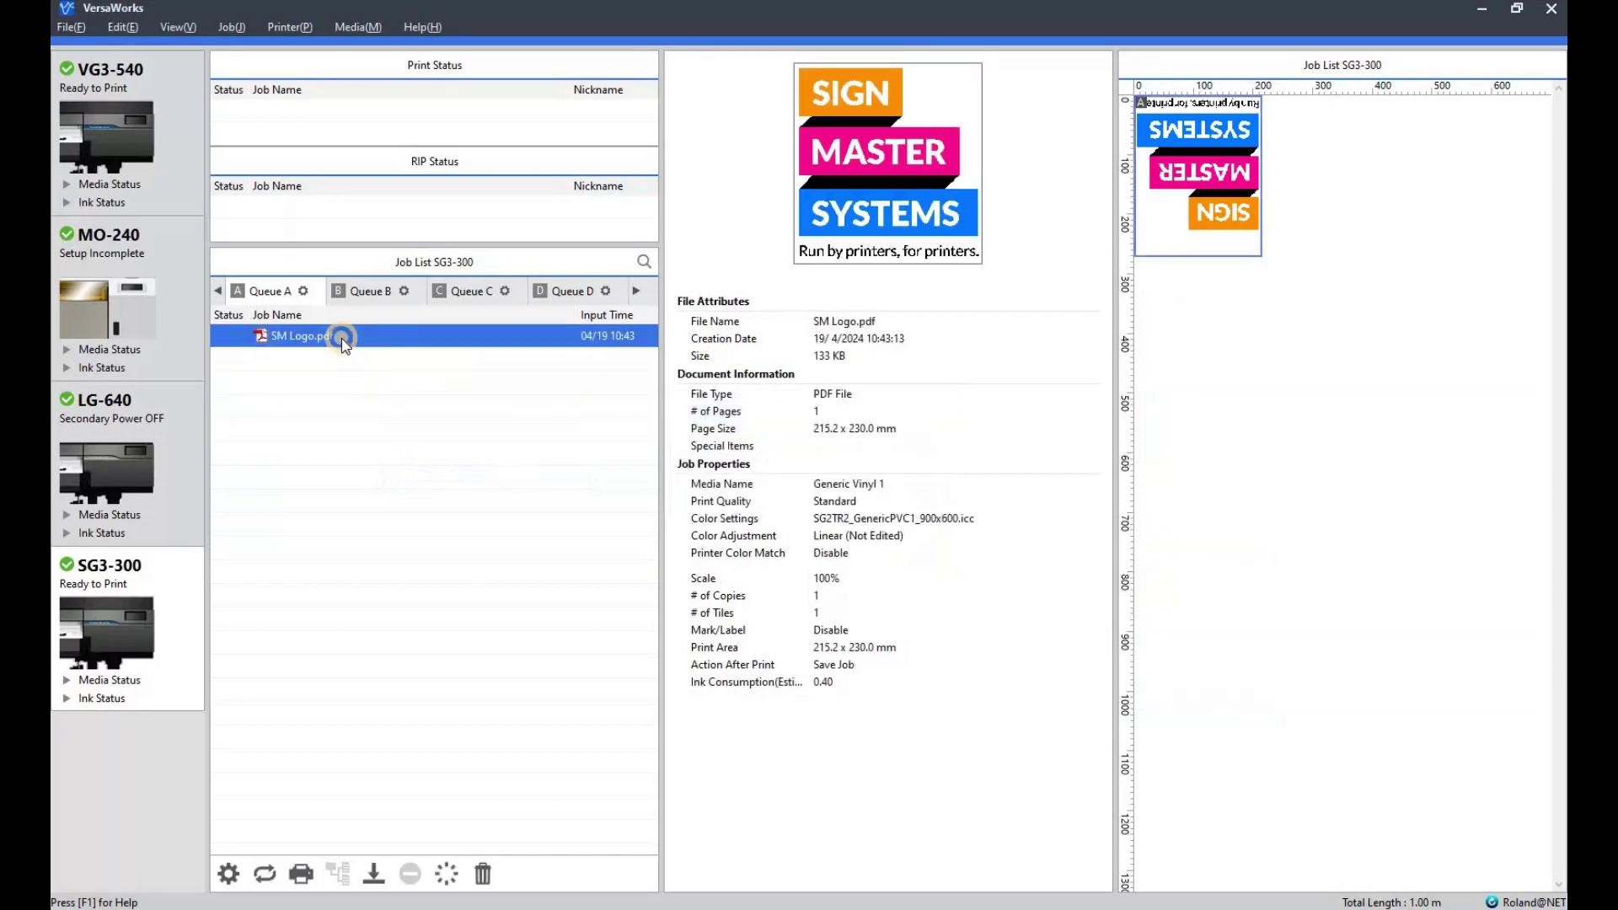
# Start a Compare Color Adjustment variation job for SM Logo.pdf.
pyautogui.rightClick(341, 337)
pyautogui.click(419, 413)
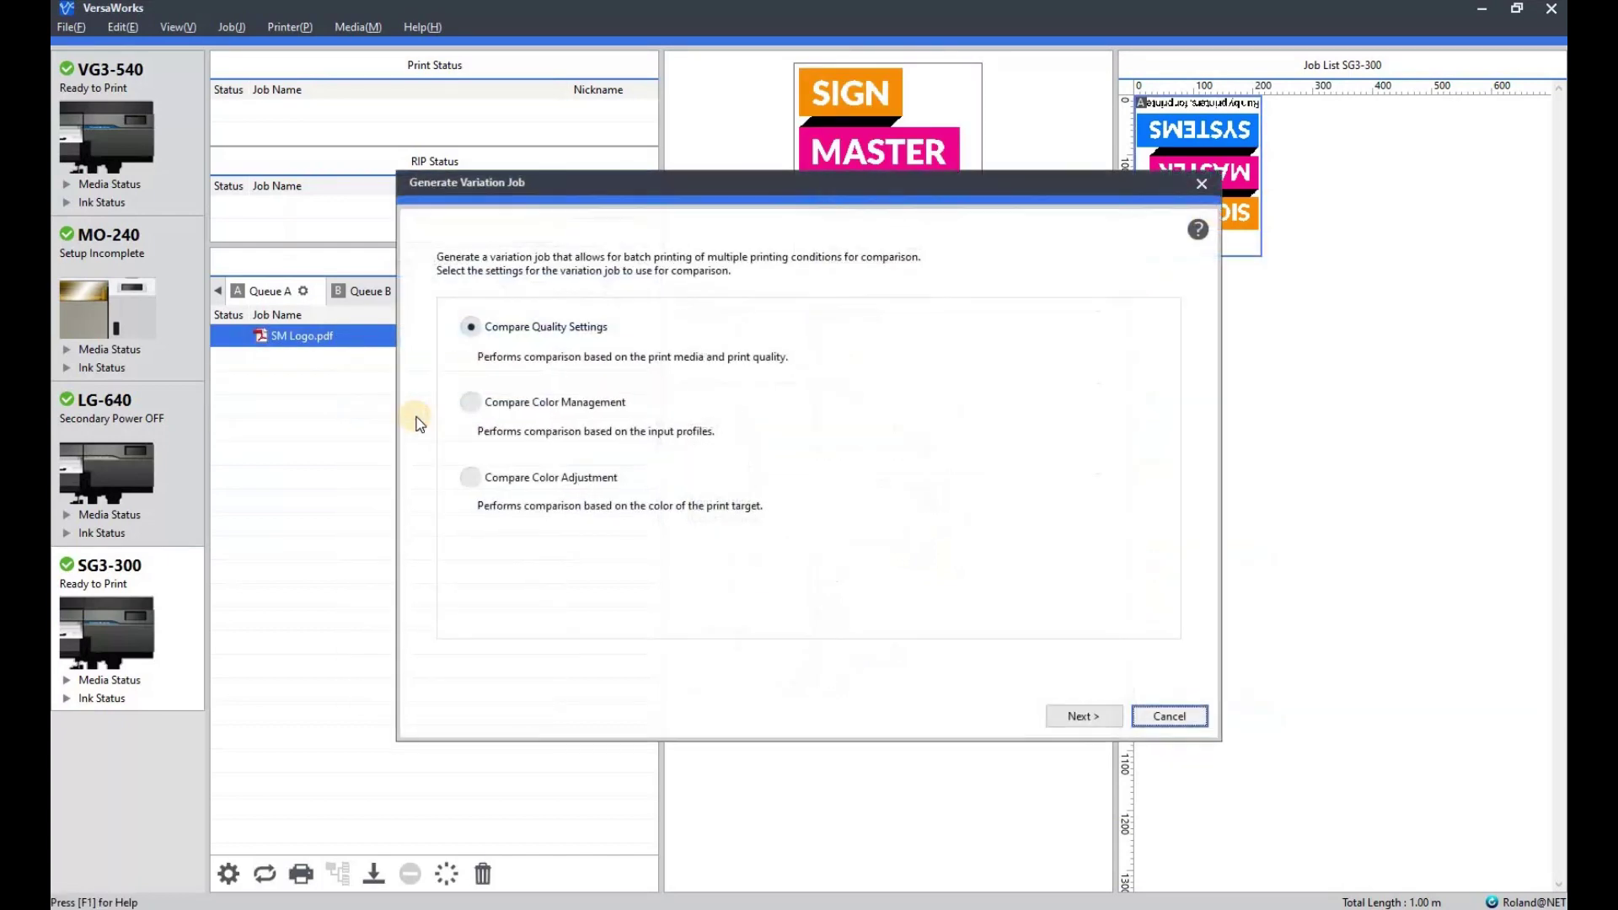
pyautogui.click(470, 478)
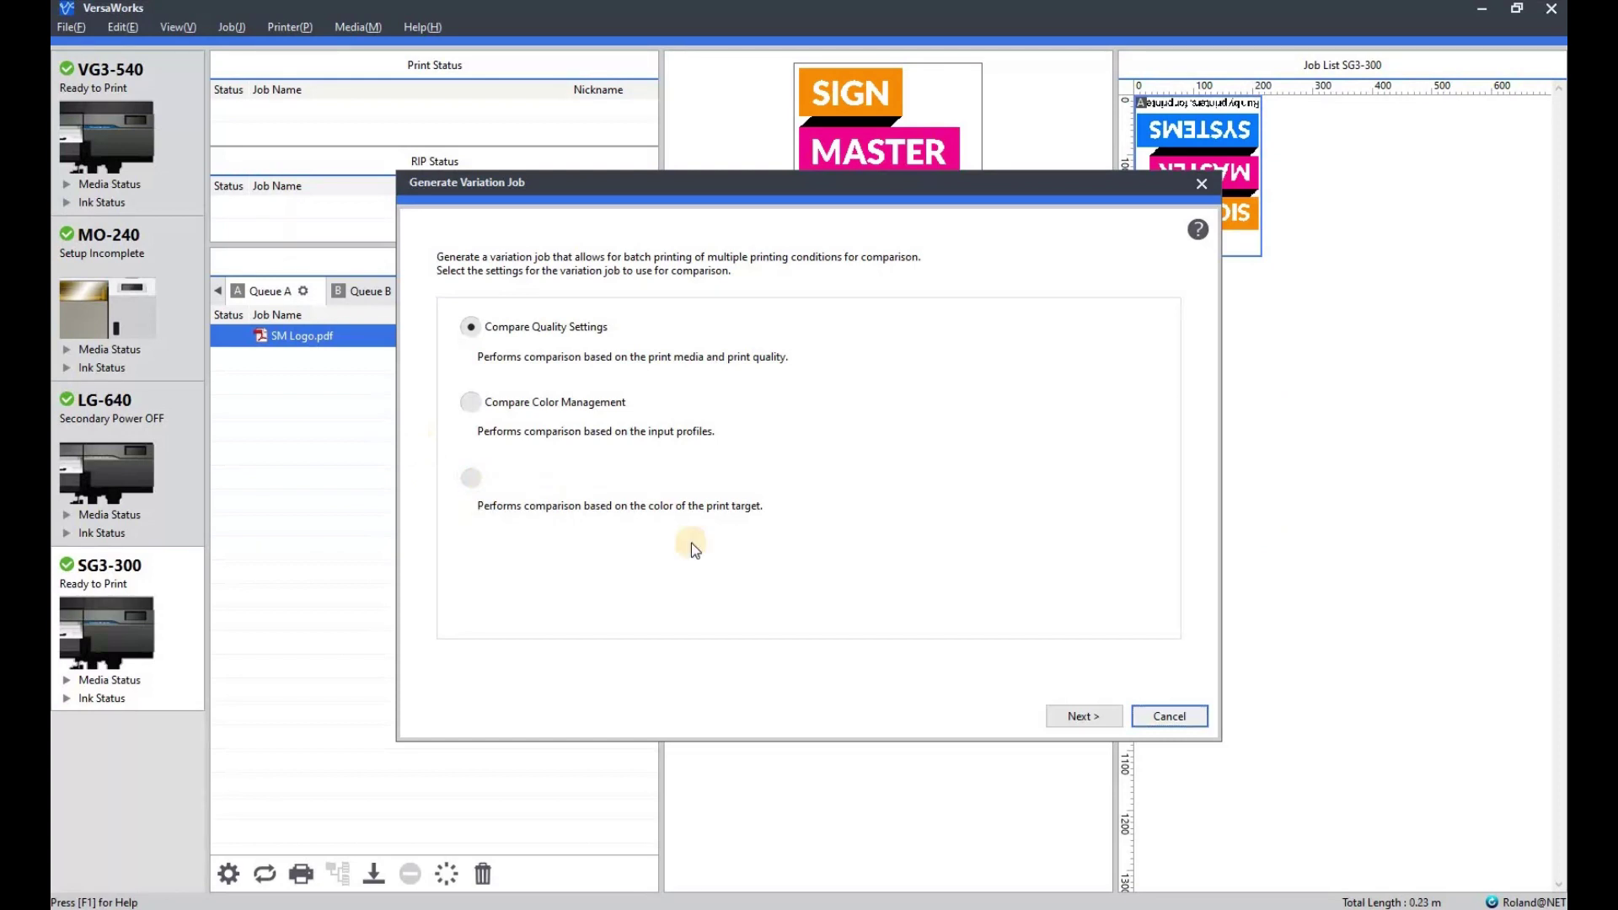
pyautogui.click(1083, 716)
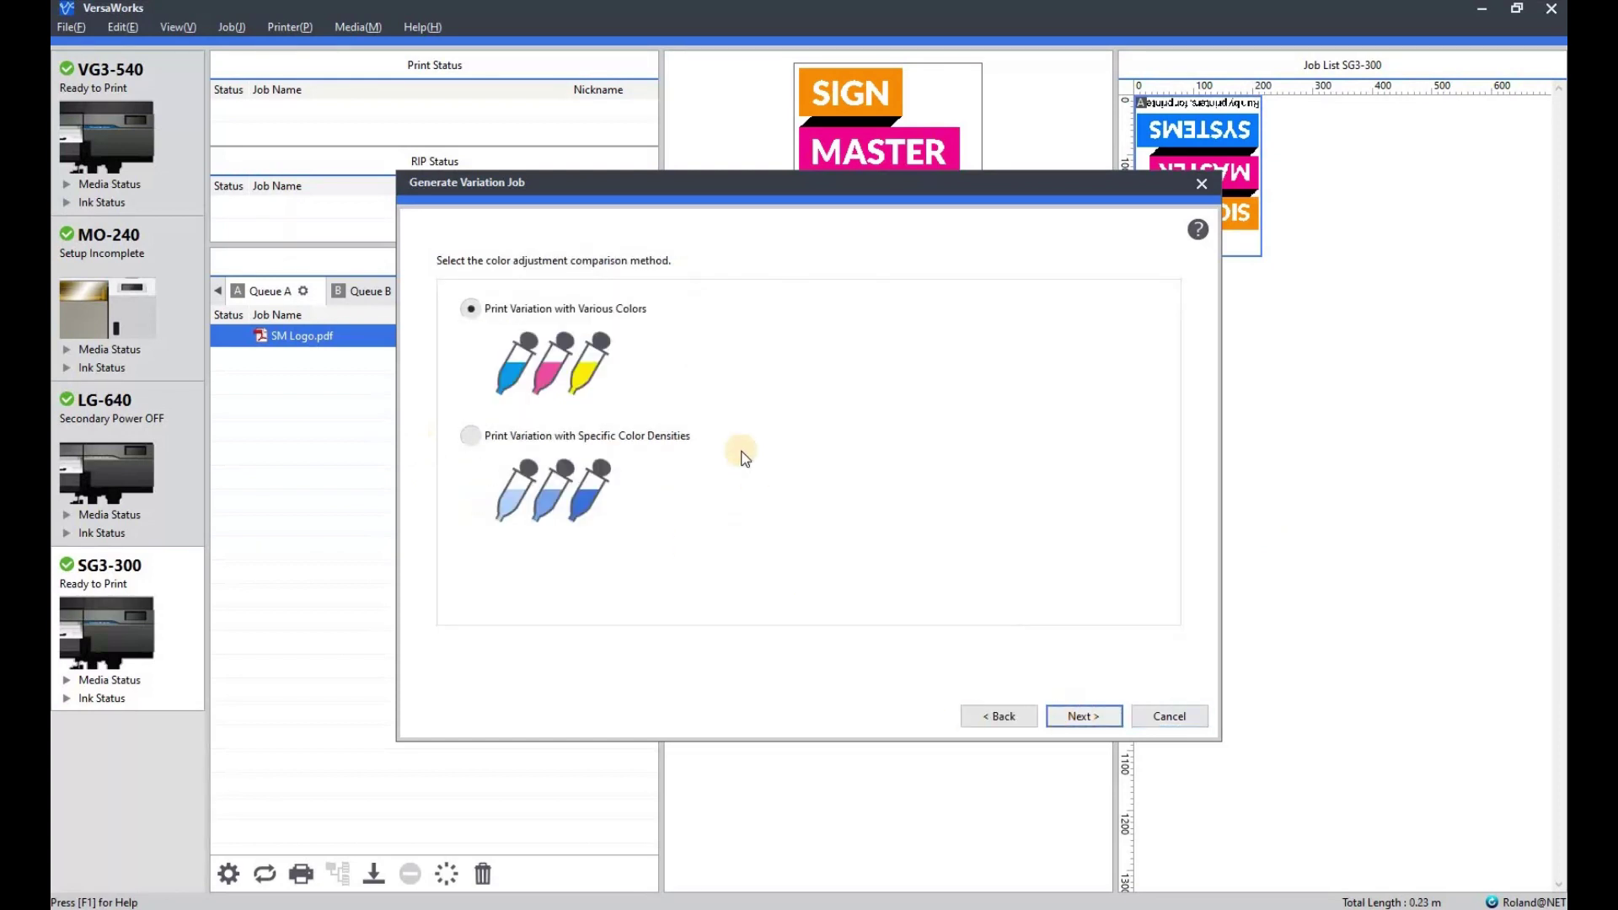
# Review the Various Colors selection page, then return to the comparison method page.
pyautogui.click(1074, 715)
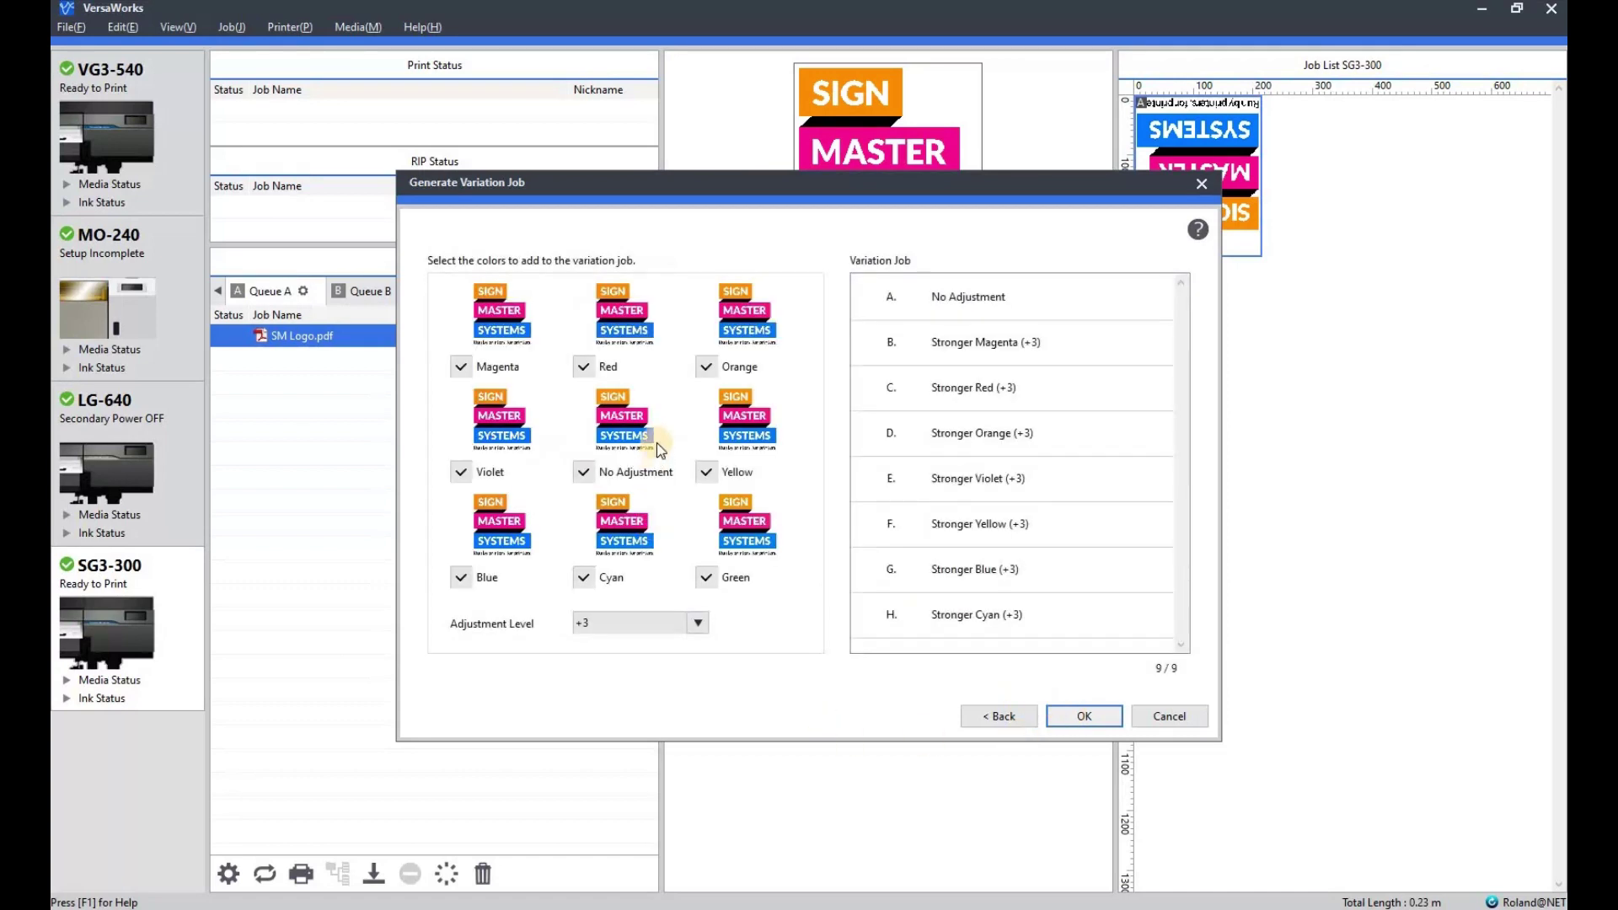
pyautogui.scroll(-1, 1015, 472)
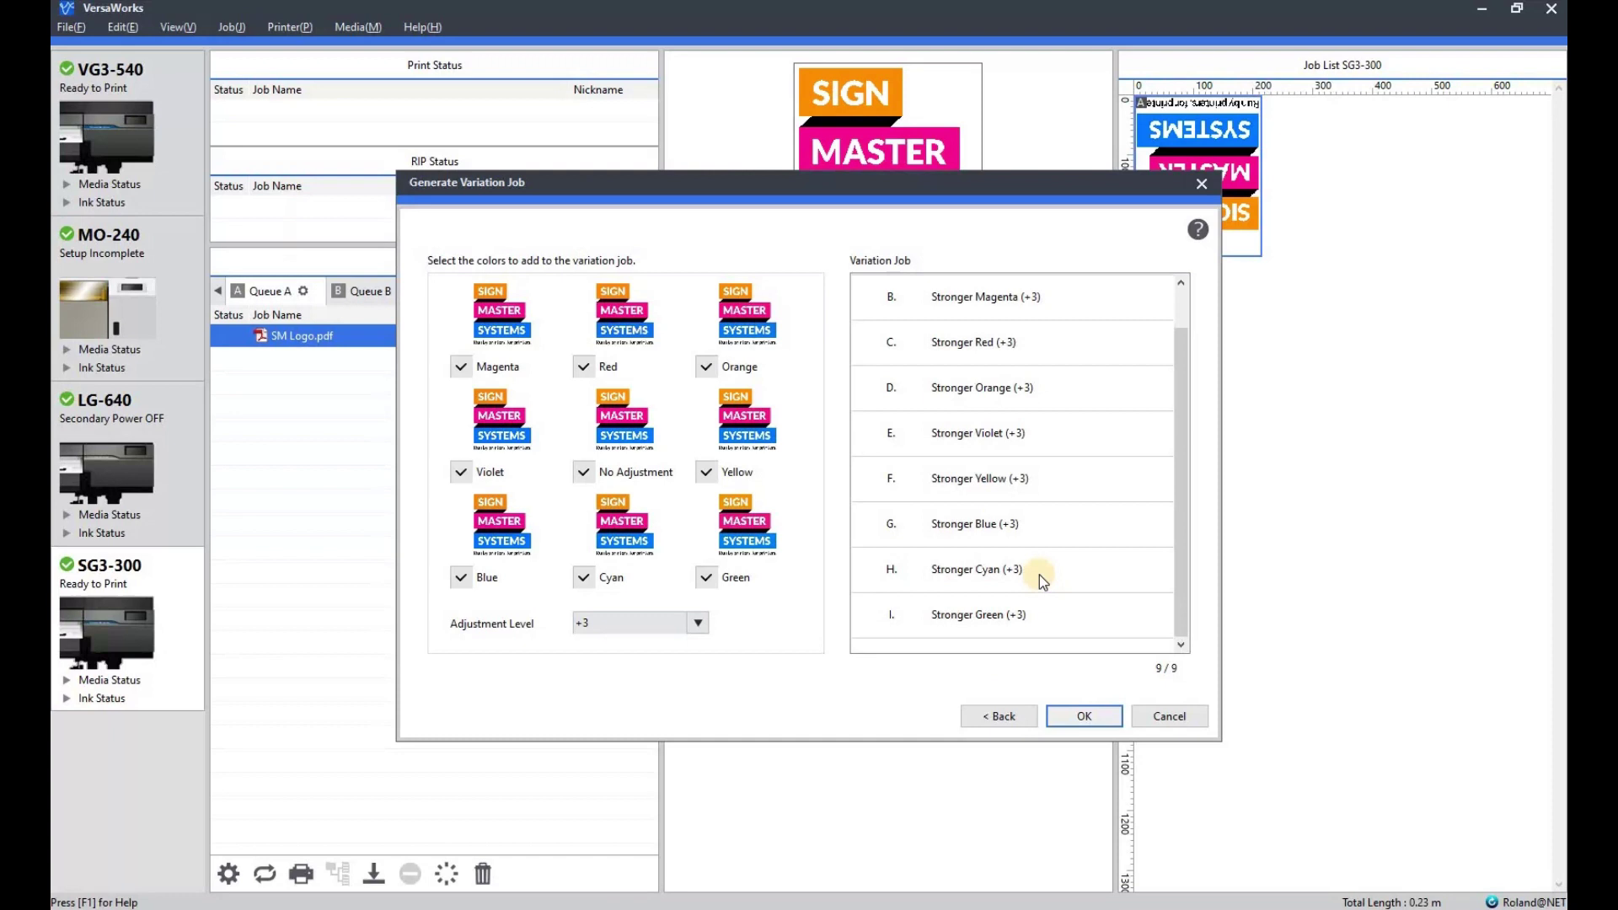
pyautogui.scroll(1, 1039, 574)
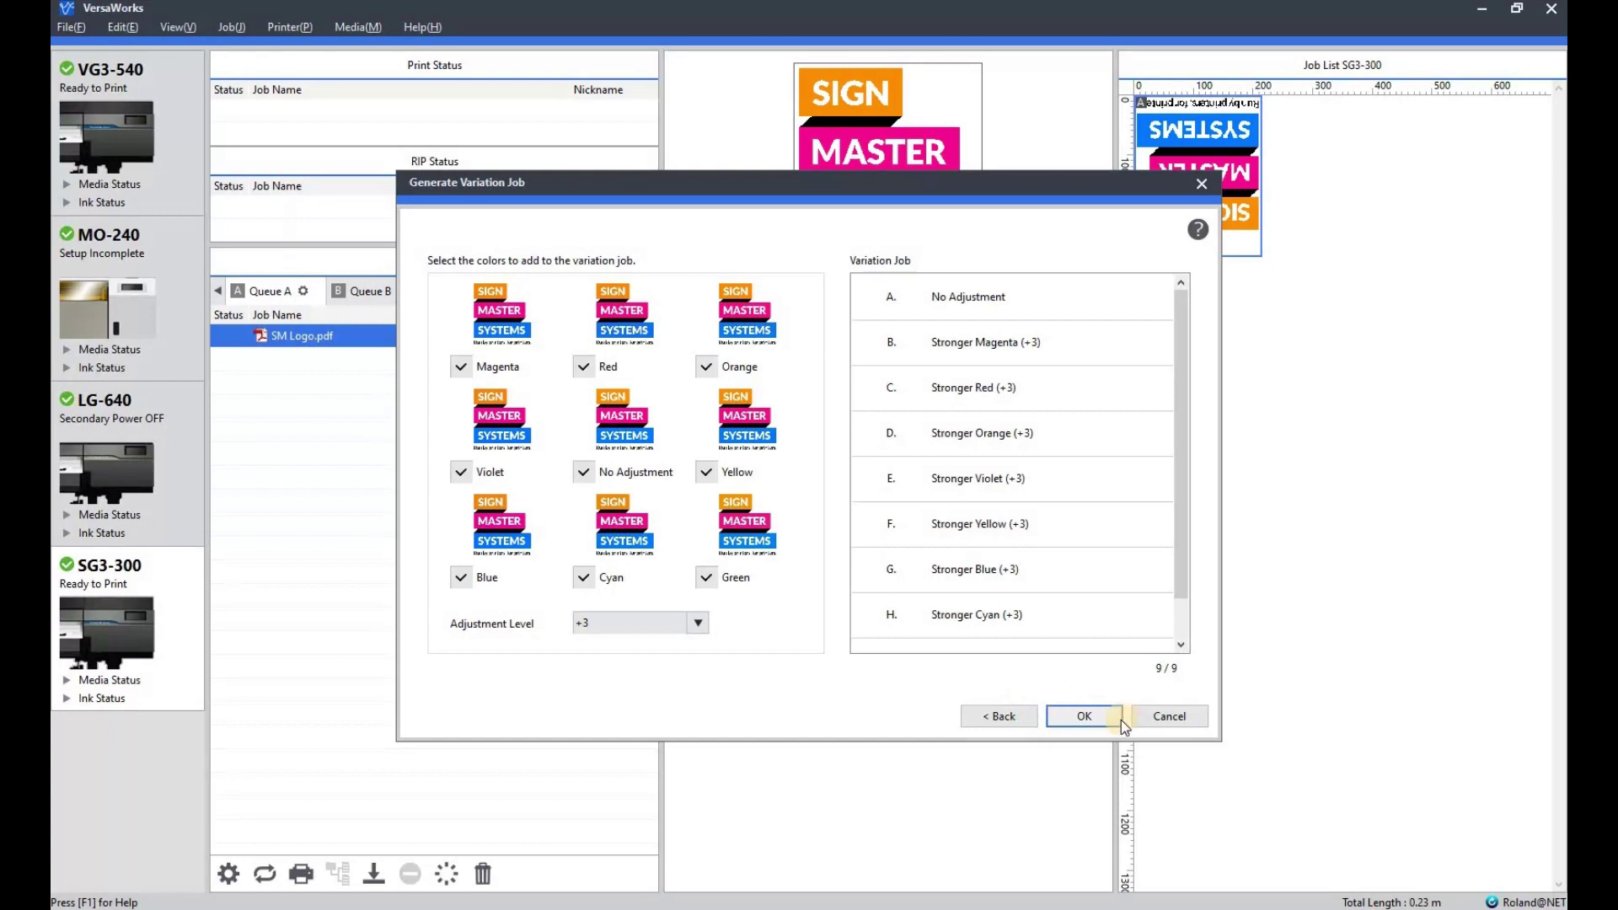
pyautogui.click(997, 717)
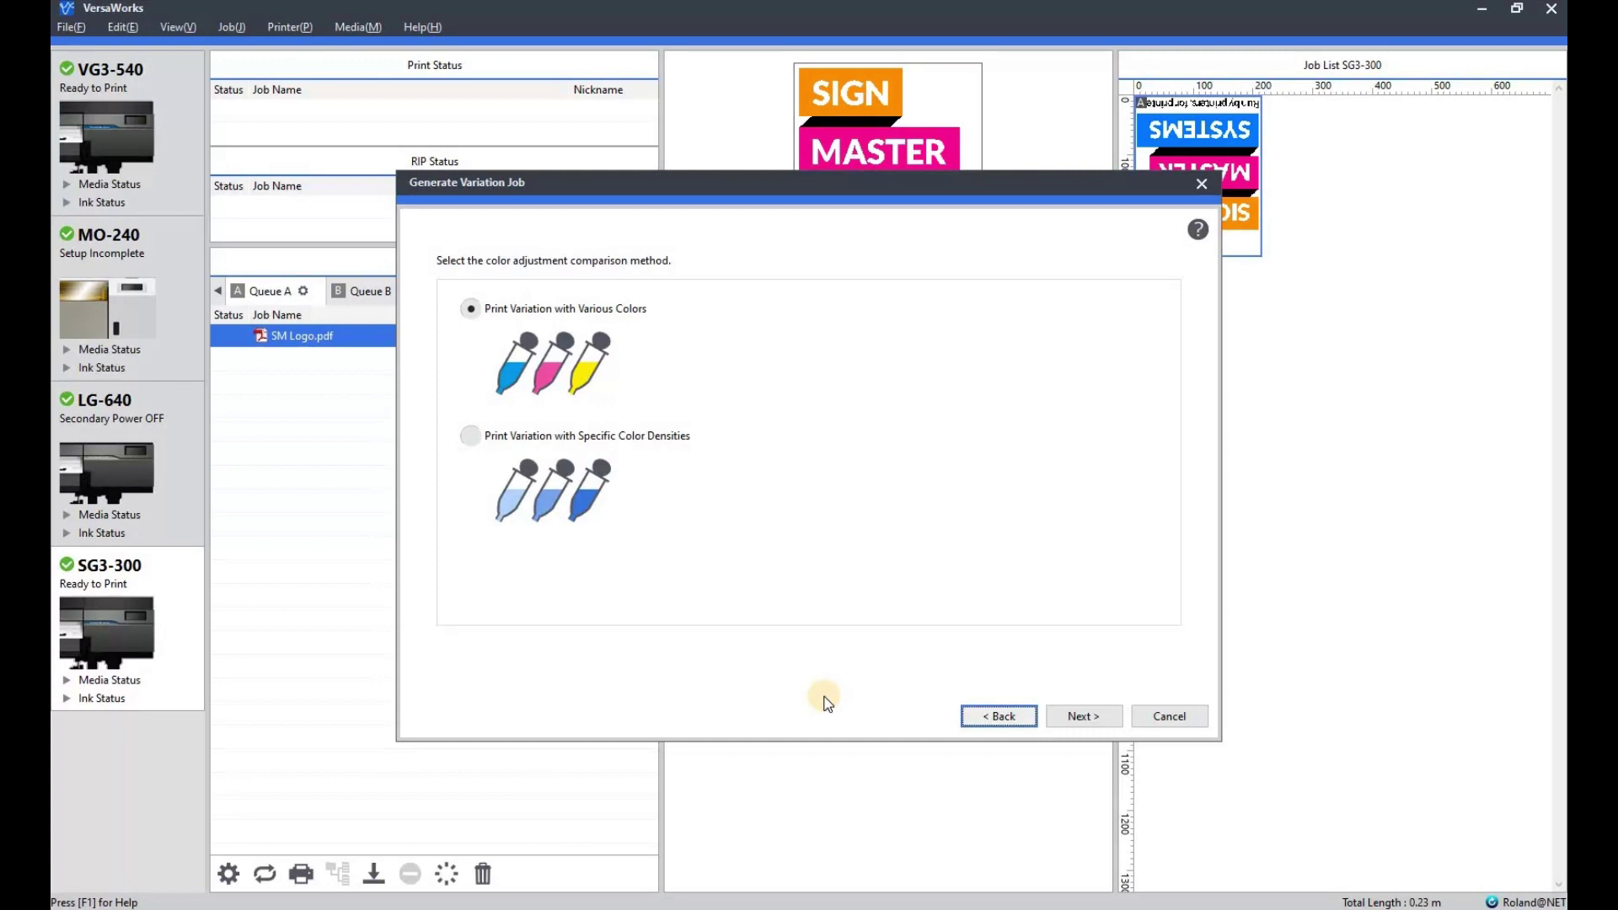
# Switch to Specific Color Densities and generate the Magenta +1 to +5 variations.
pyautogui.click(470, 436)
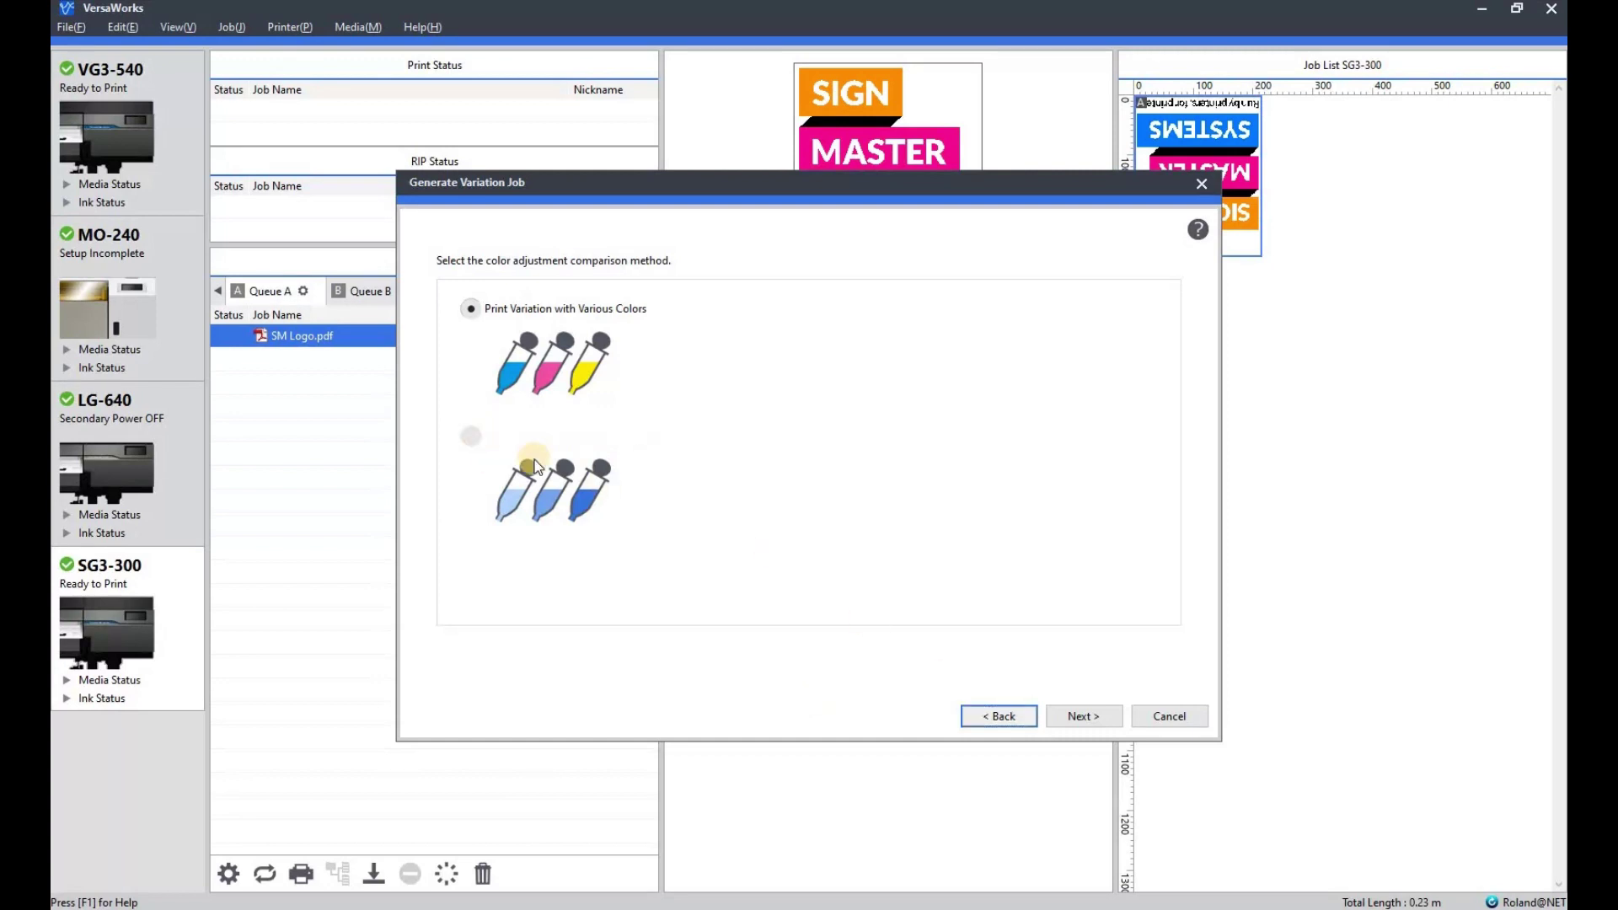
pyautogui.click(1082, 717)
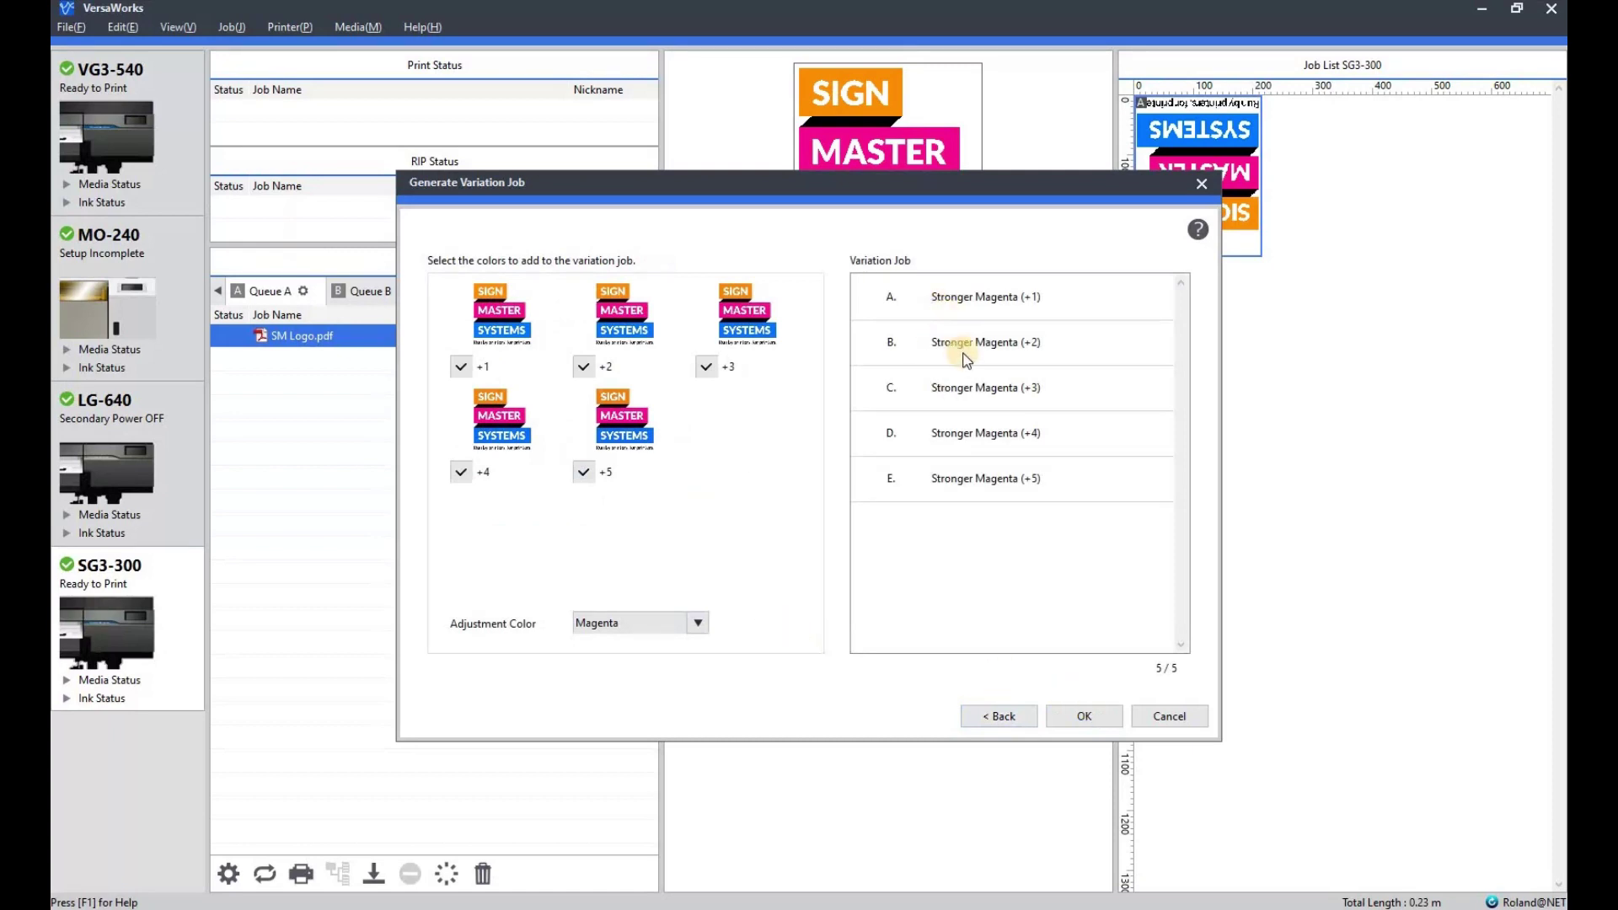
pyautogui.click(1075, 716)
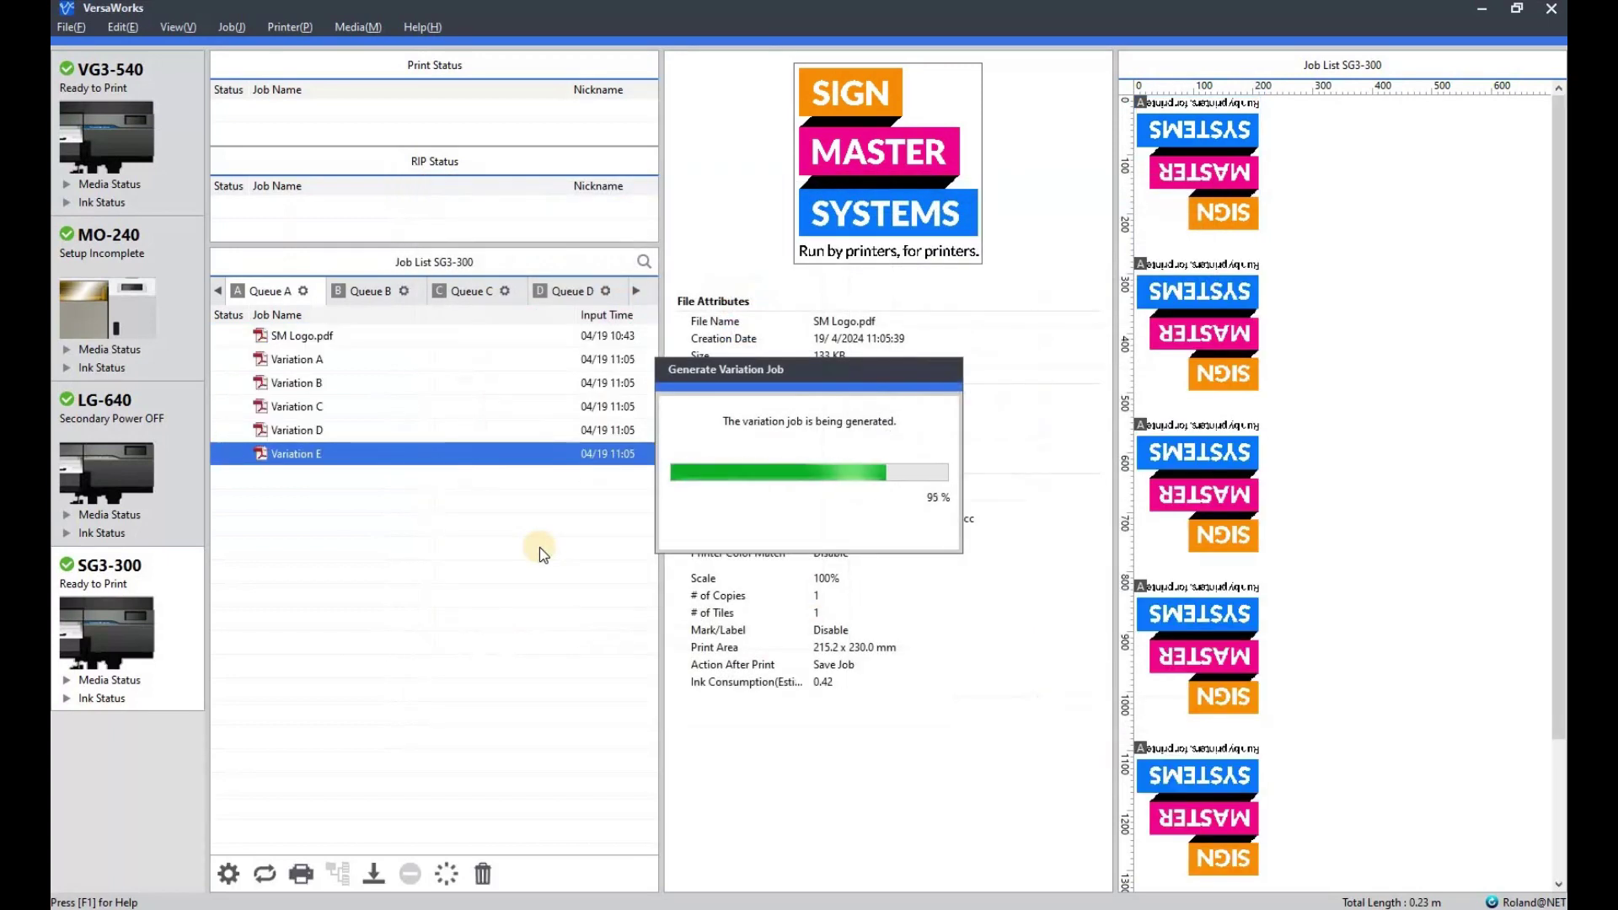
# Fit the magenta variations to media width, then delete that variation job.
pyautogui.click(919, 499)
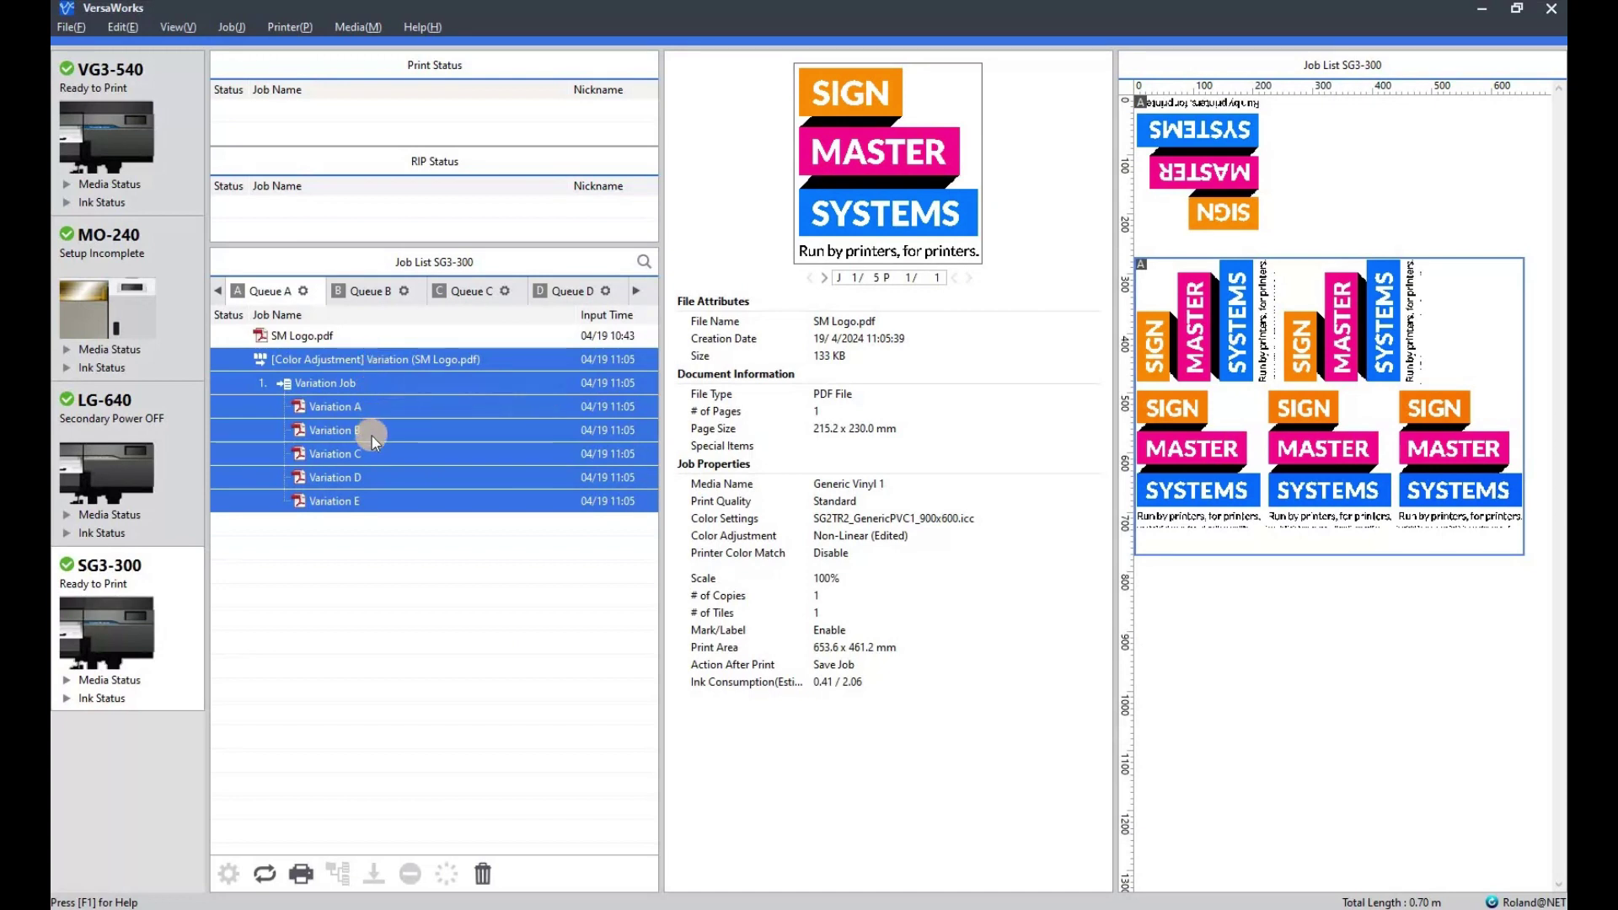
pyautogui.rightClick(401, 364)
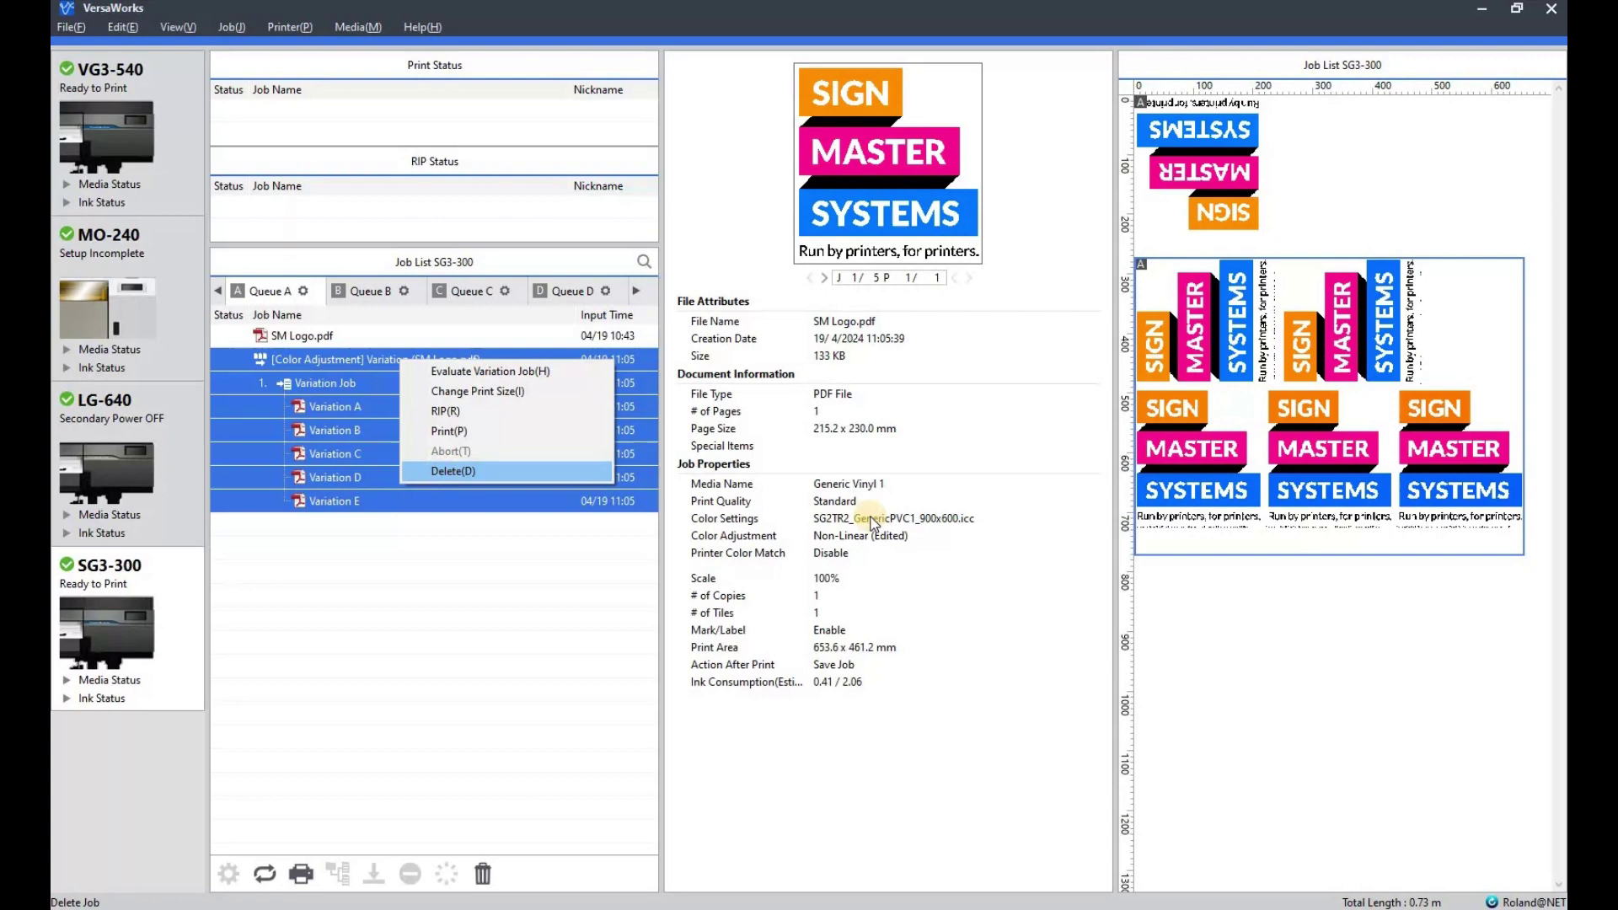
pyautogui.press('Return')
pyautogui.click(838, 496)
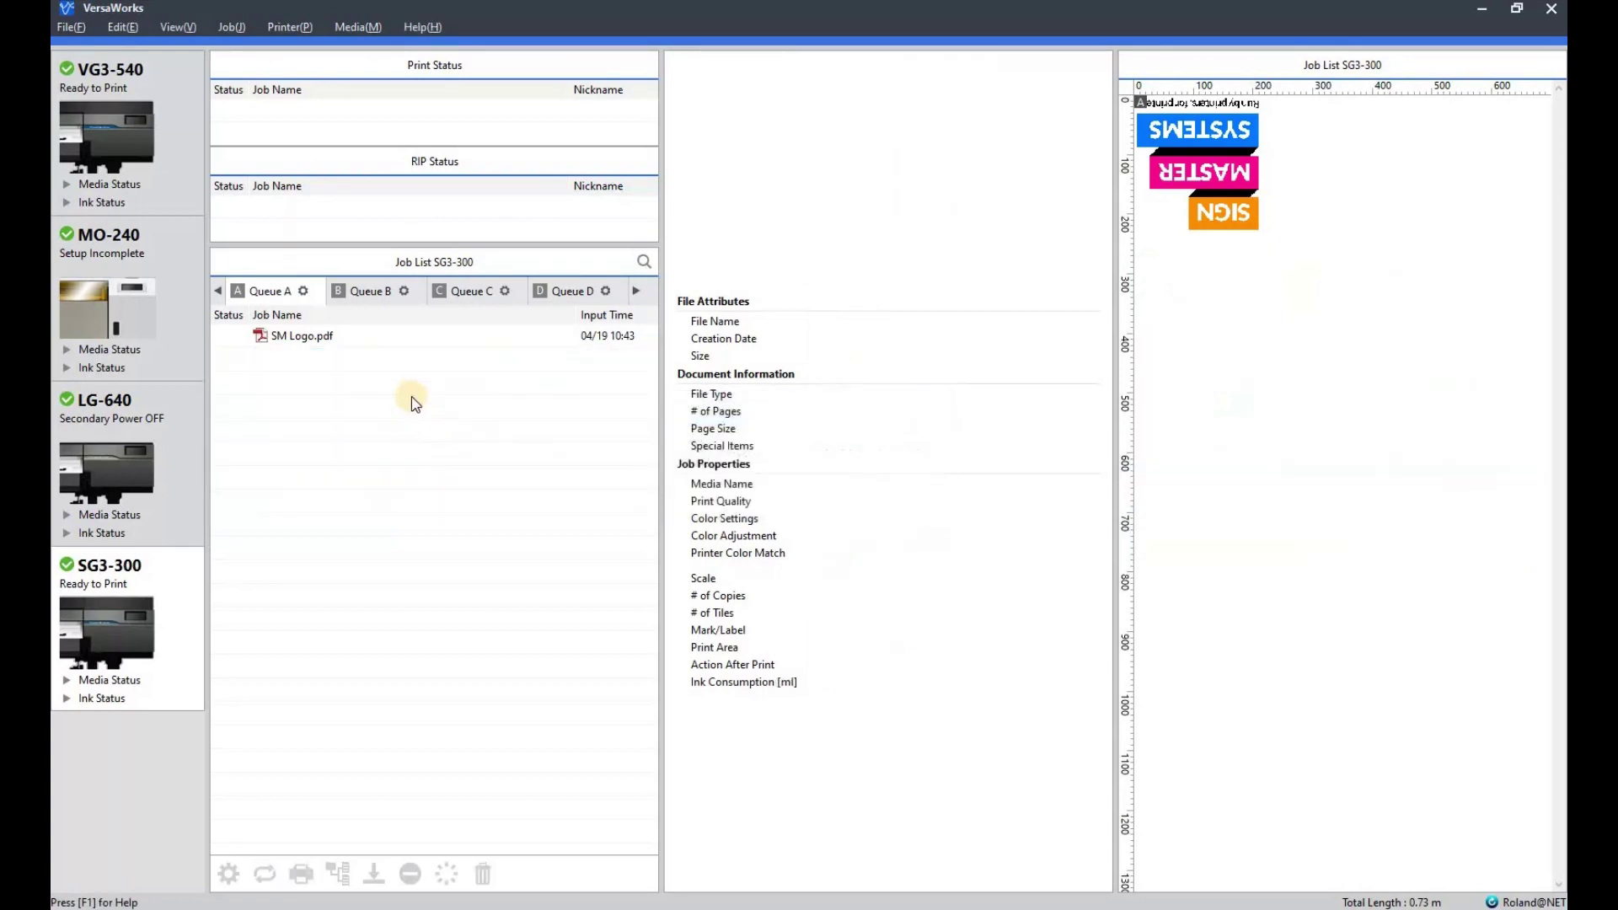
pyautogui.rightClick(368, 336)
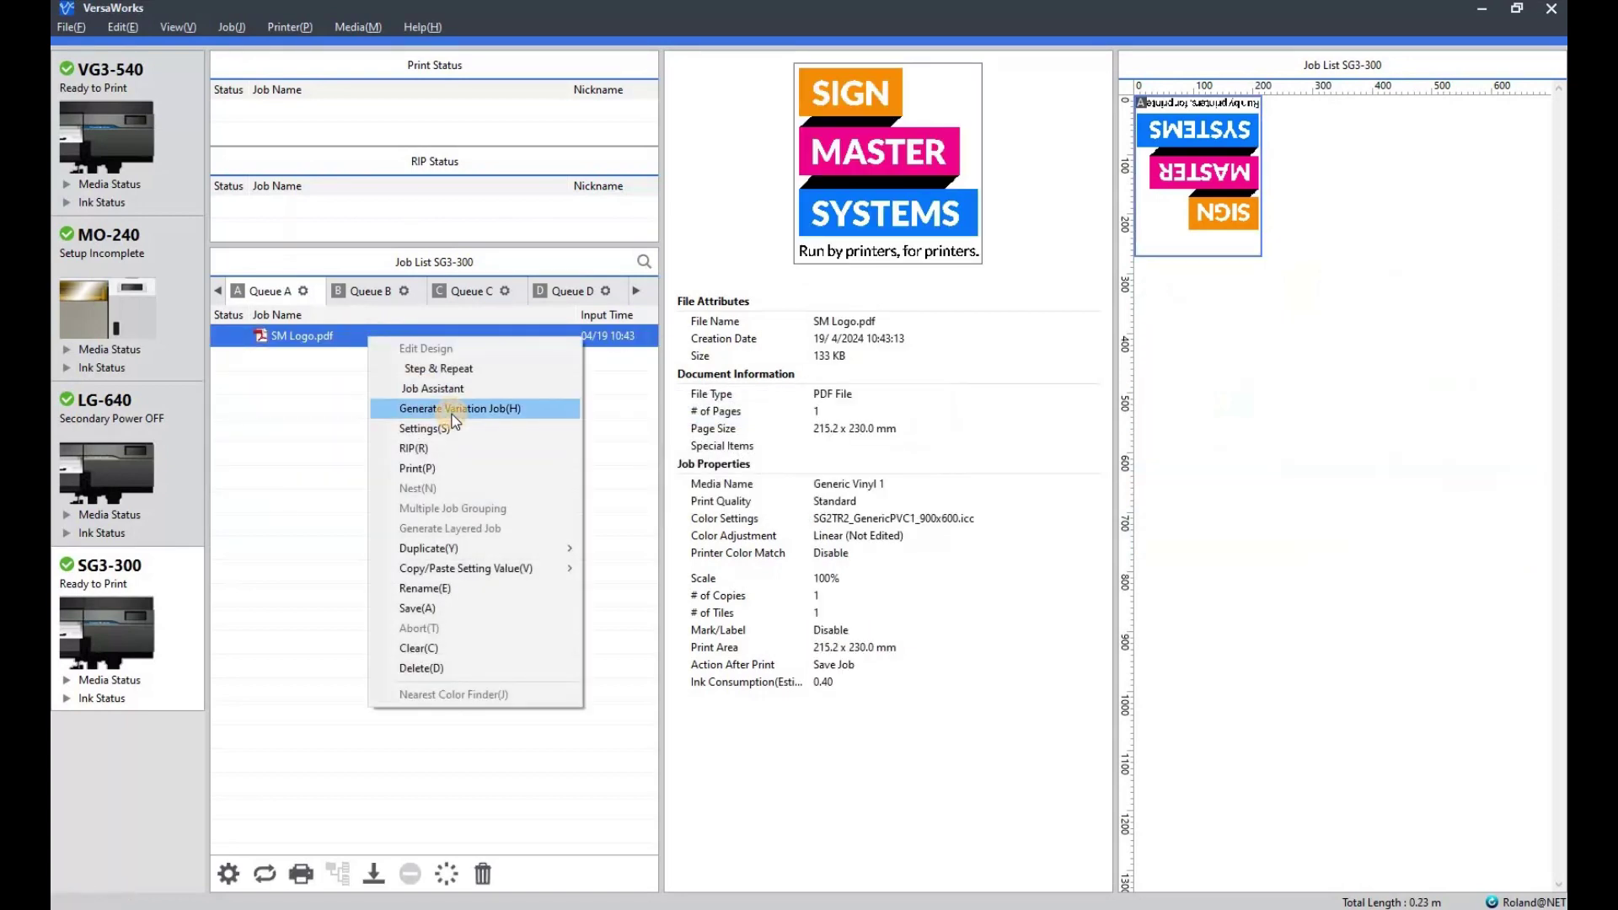
# Start a Compare Color Management variation job for SM Logo.pdf.
pyautogui.click(455, 409)
pyautogui.click(469, 401)
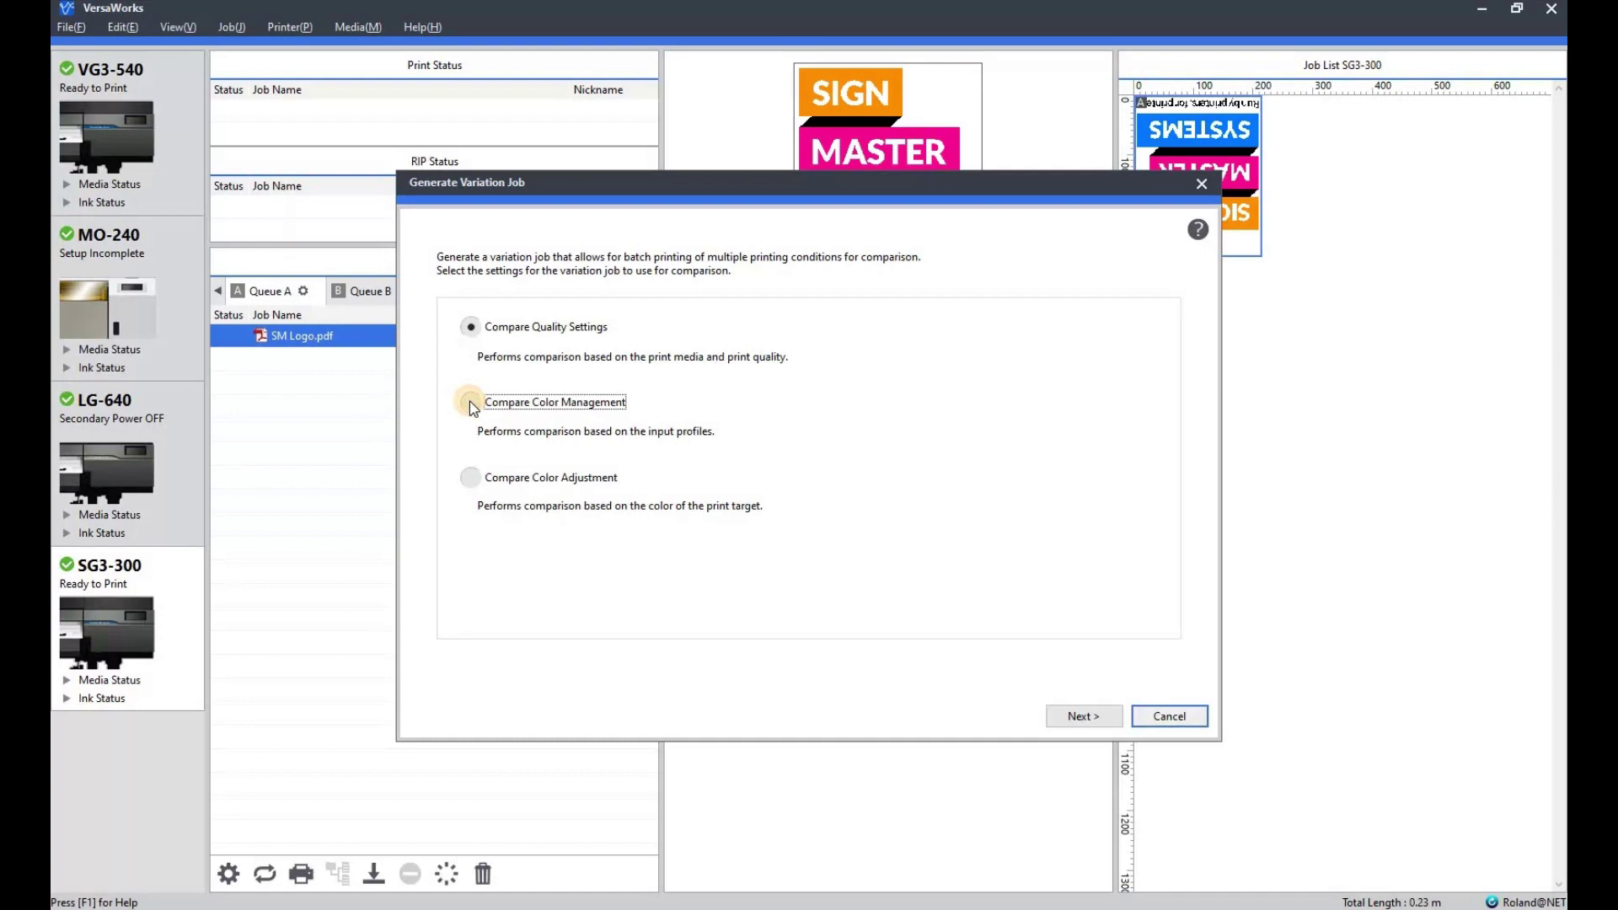
pyautogui.click(1075, 715)
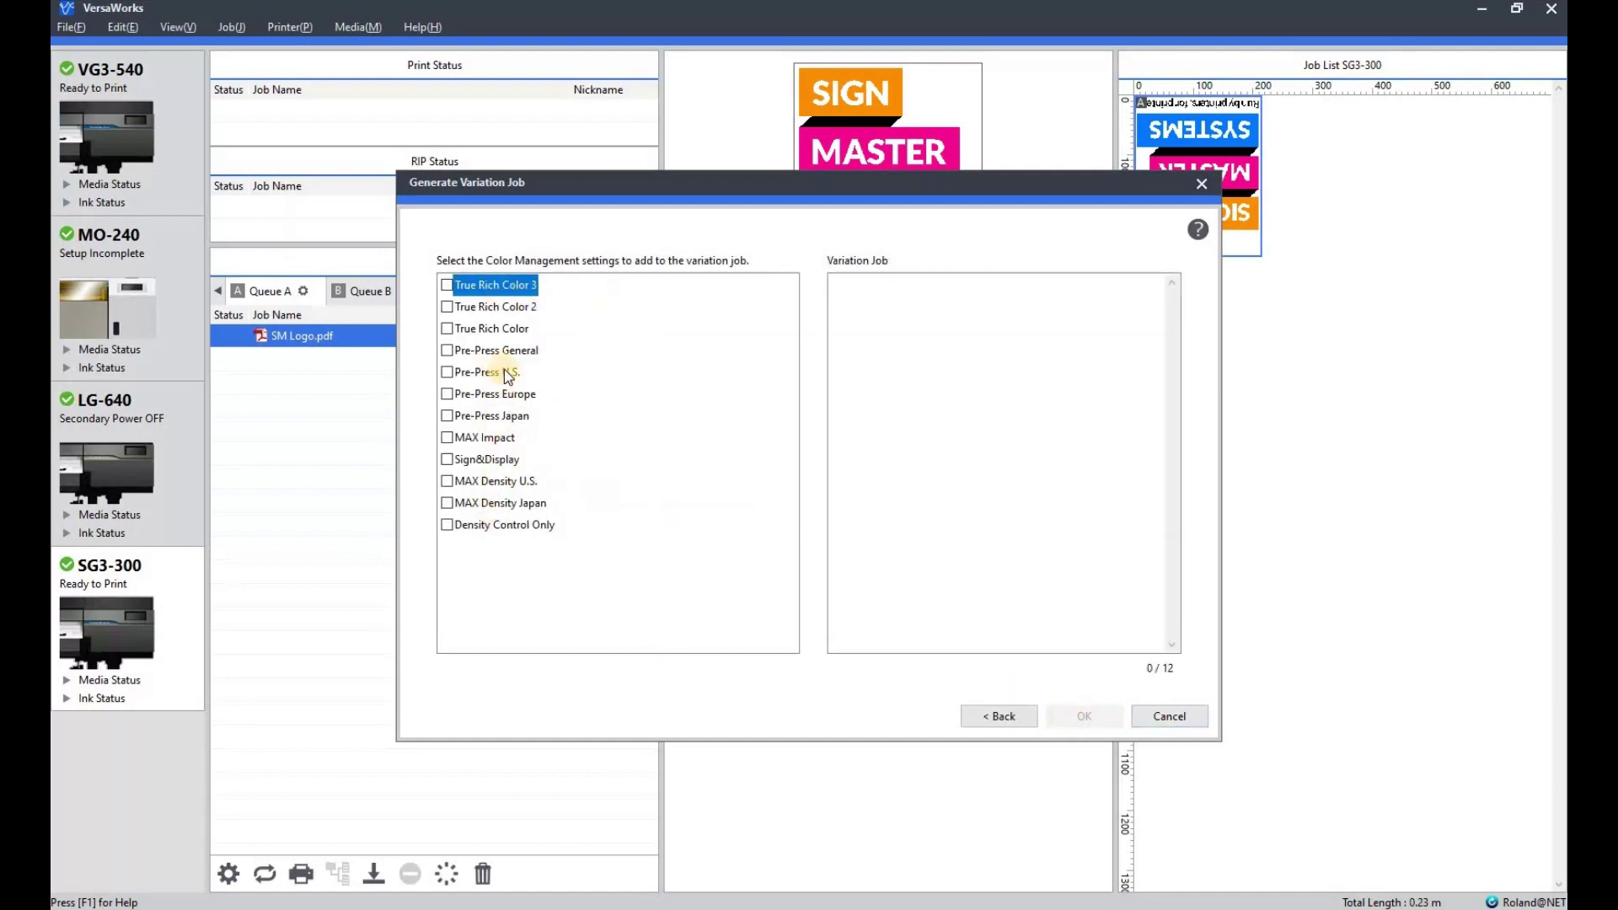
# Generate variations for Pre-Press General, Sign&Display, MAX Impact, True Rich Color 2 and 3.
pyautogui.click(447, 350)
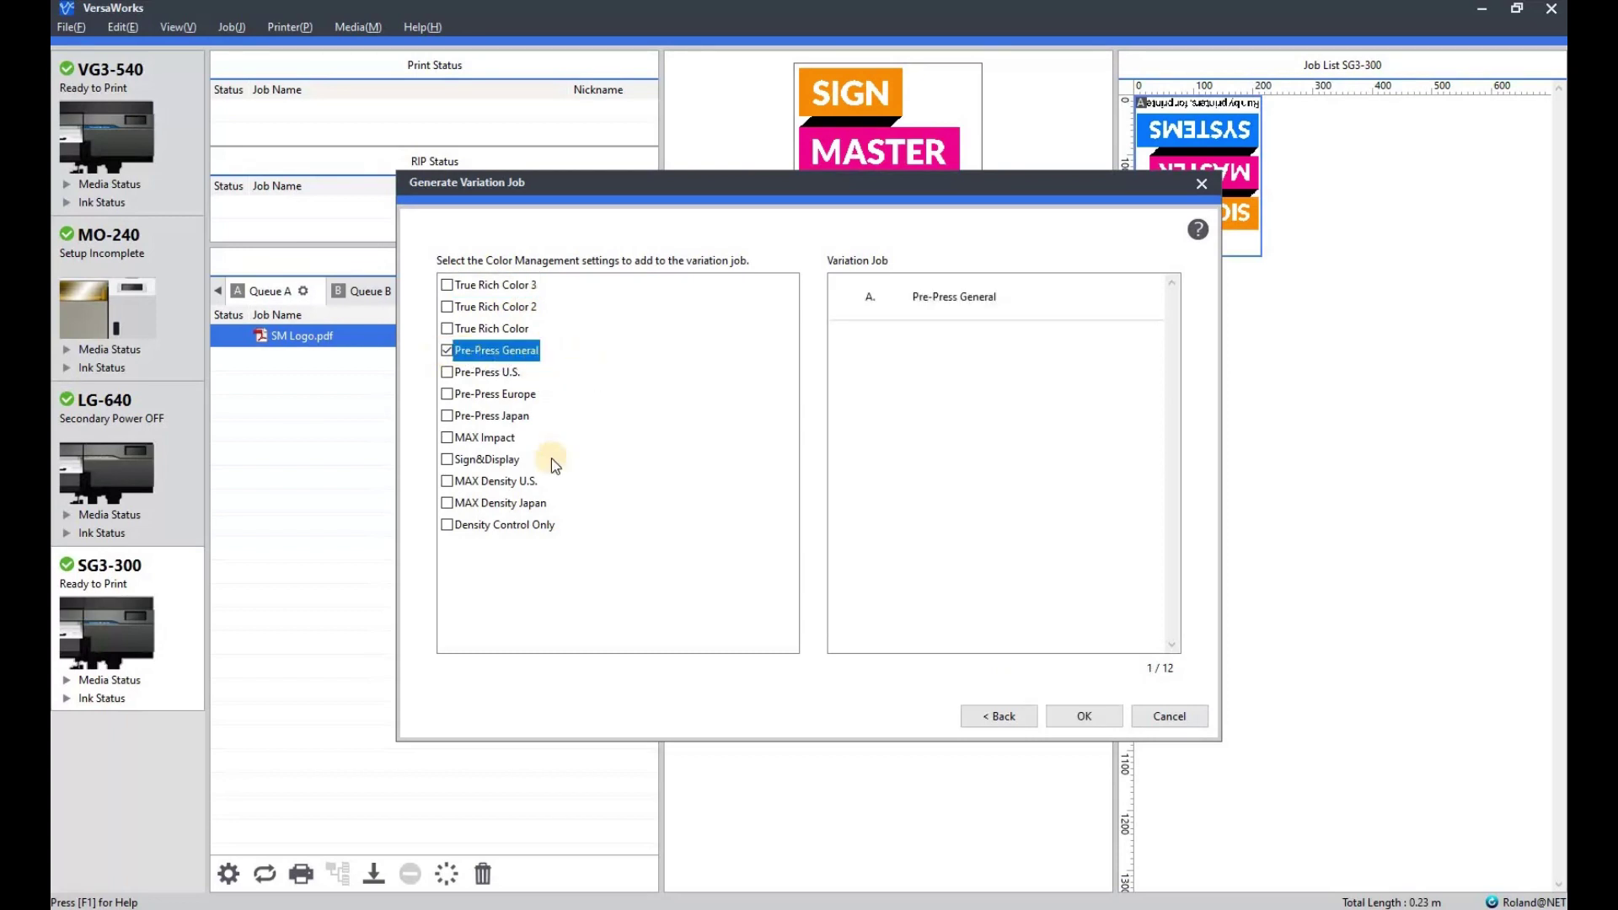
pyautogui.click(447, 460)
pyautogui.click(447, 438)
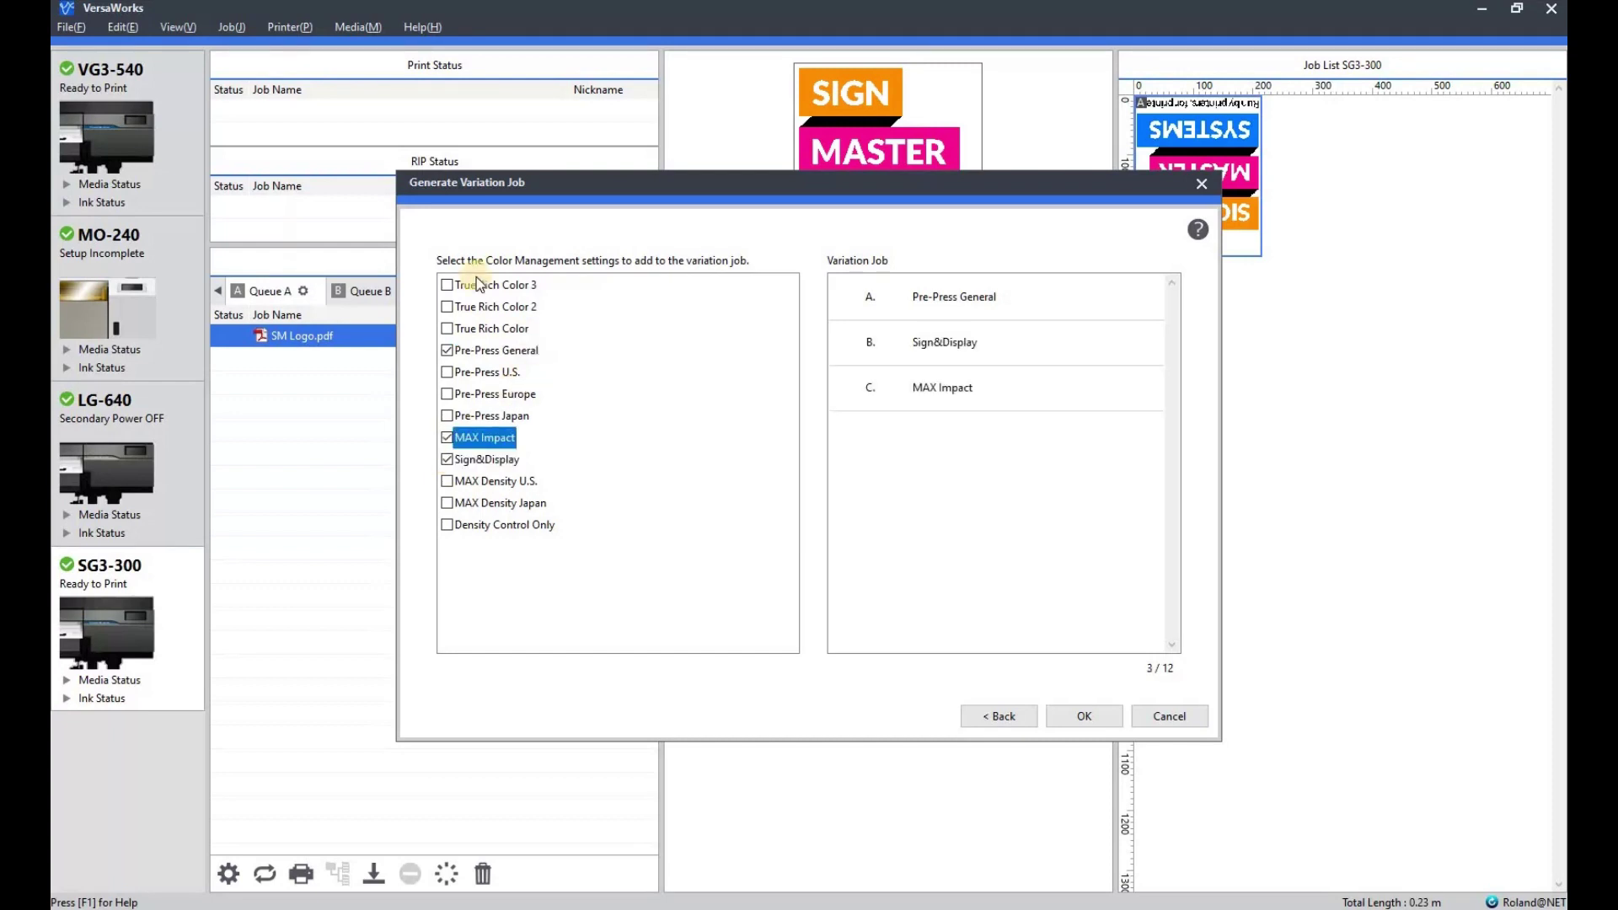
pyautogui.click(447, 307)
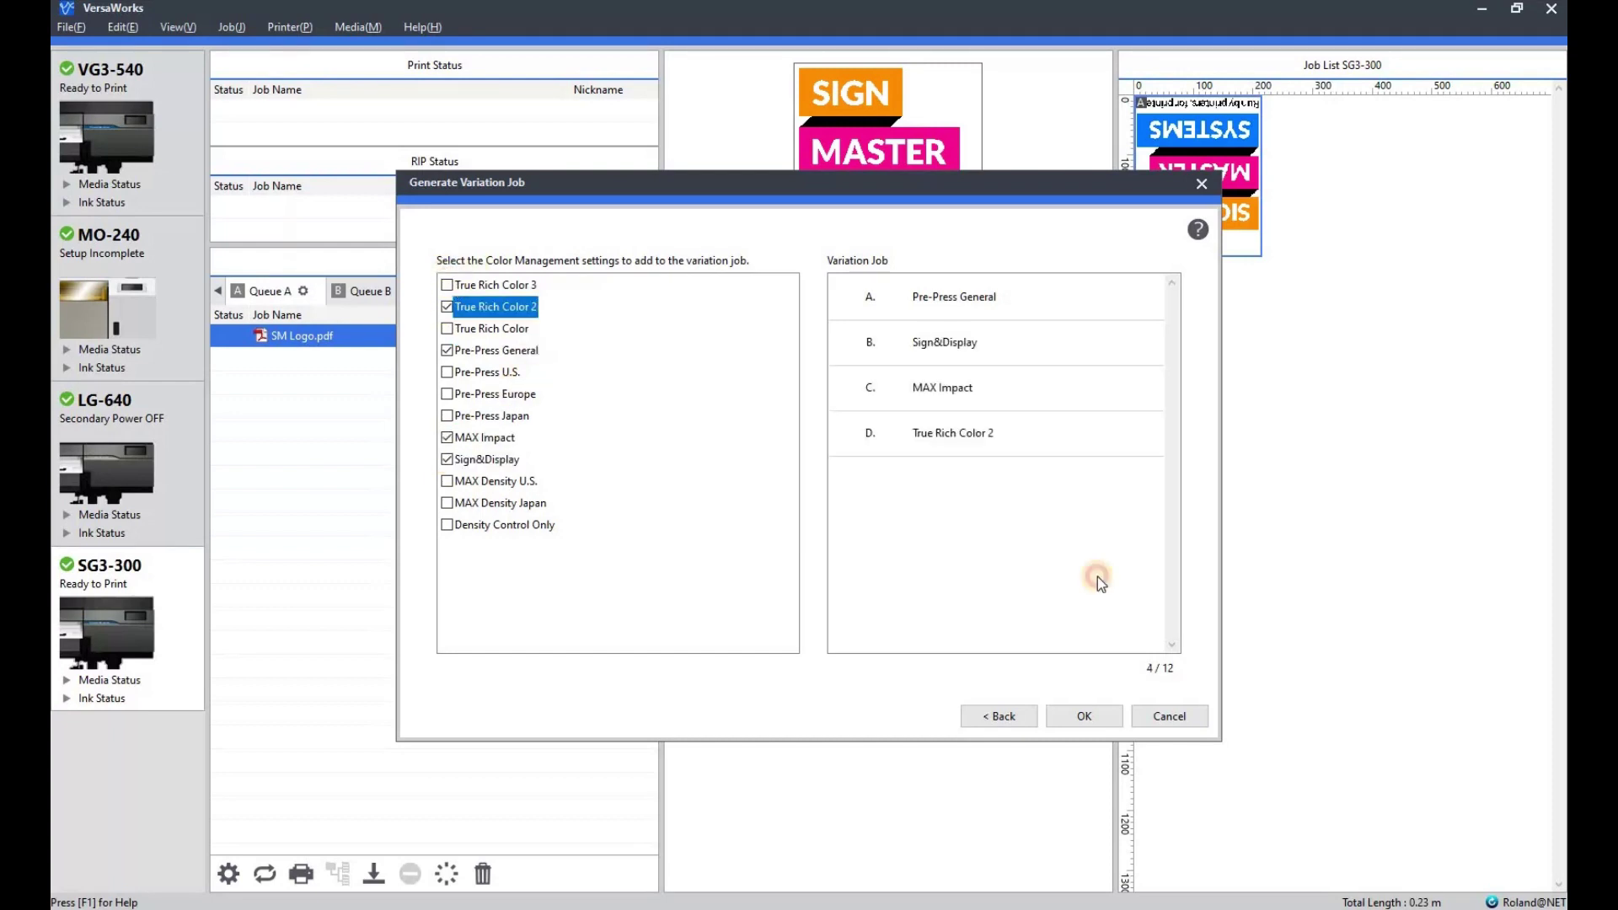
pyautogui.press('Up')
pyautogui.press('space')
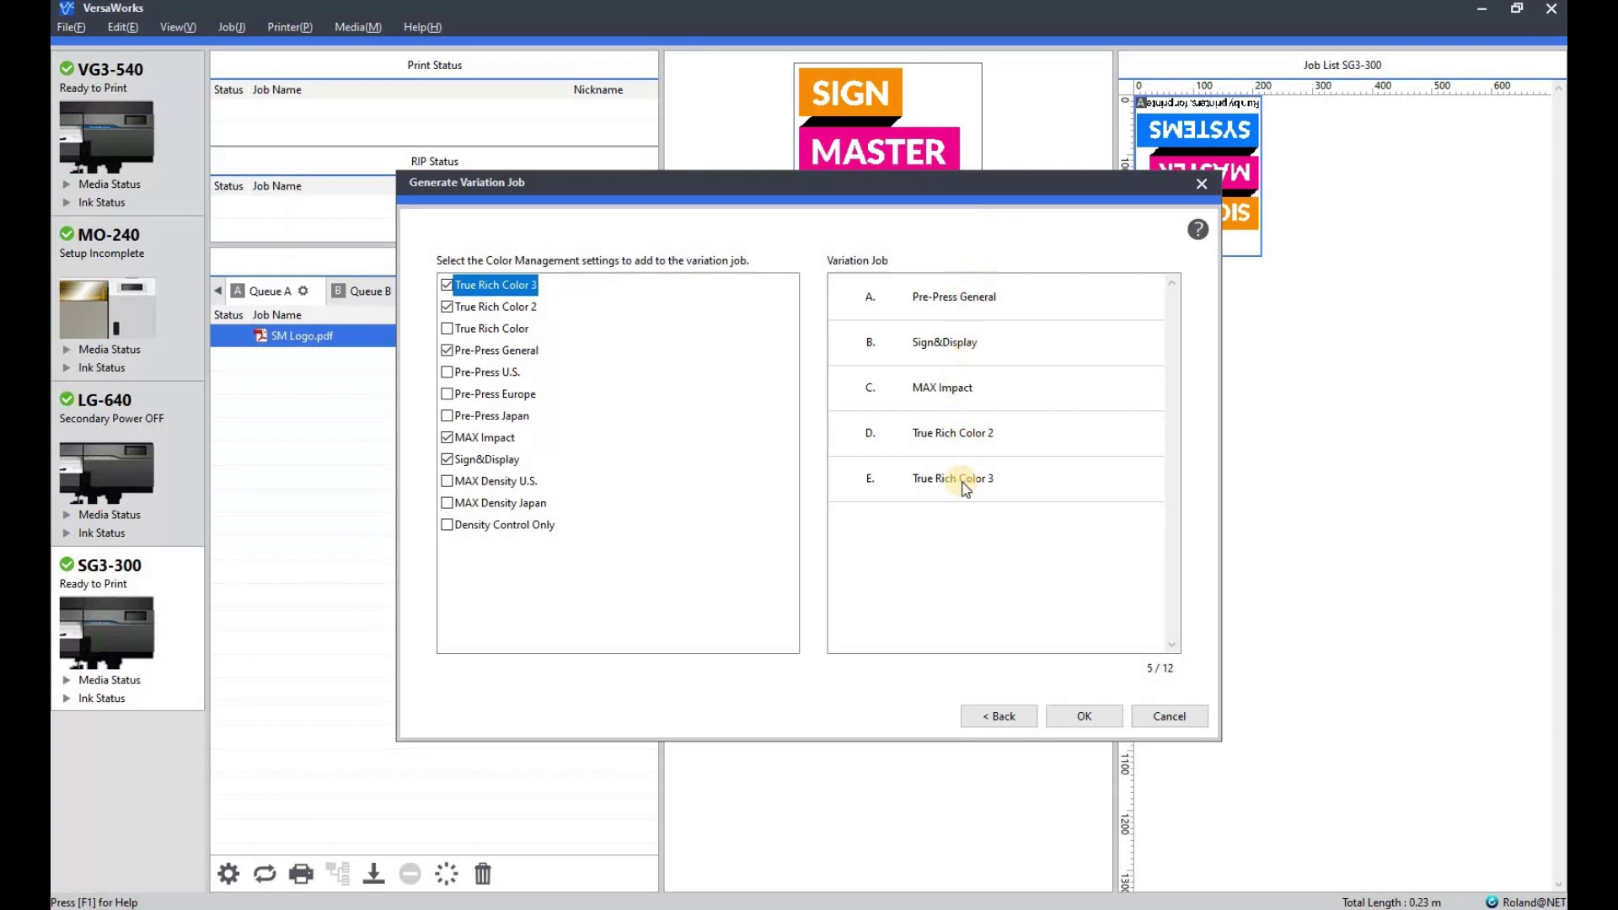
pyautogui.click(1087, 716)
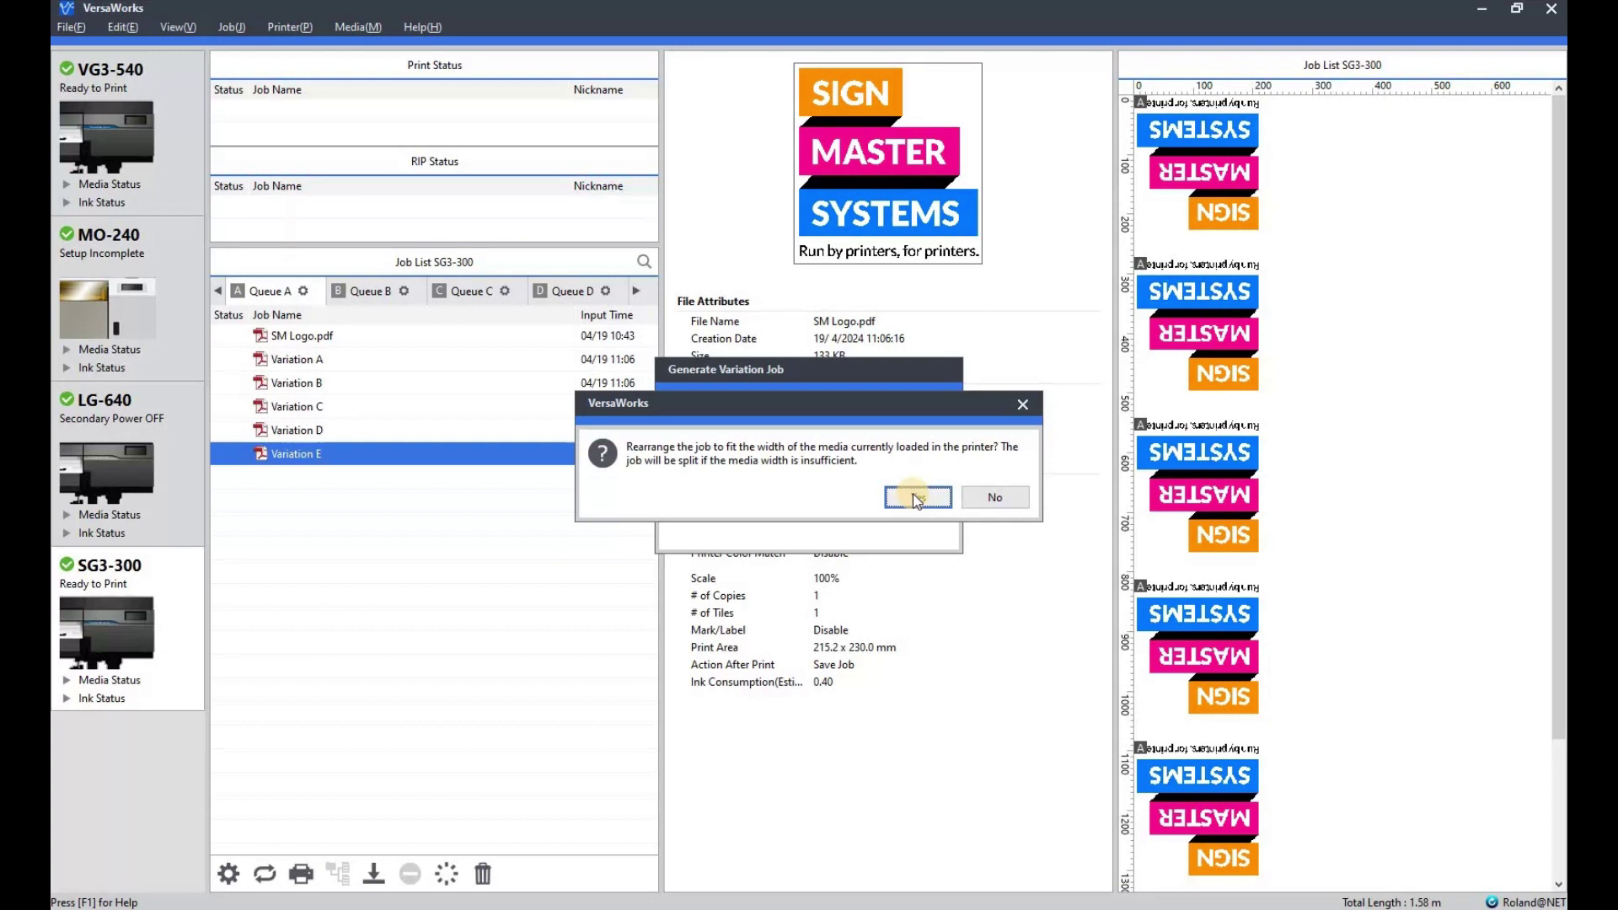
# Fit the colour management variations to media width and print the job to the SG3-300.
pyautogui.click(917, 498)
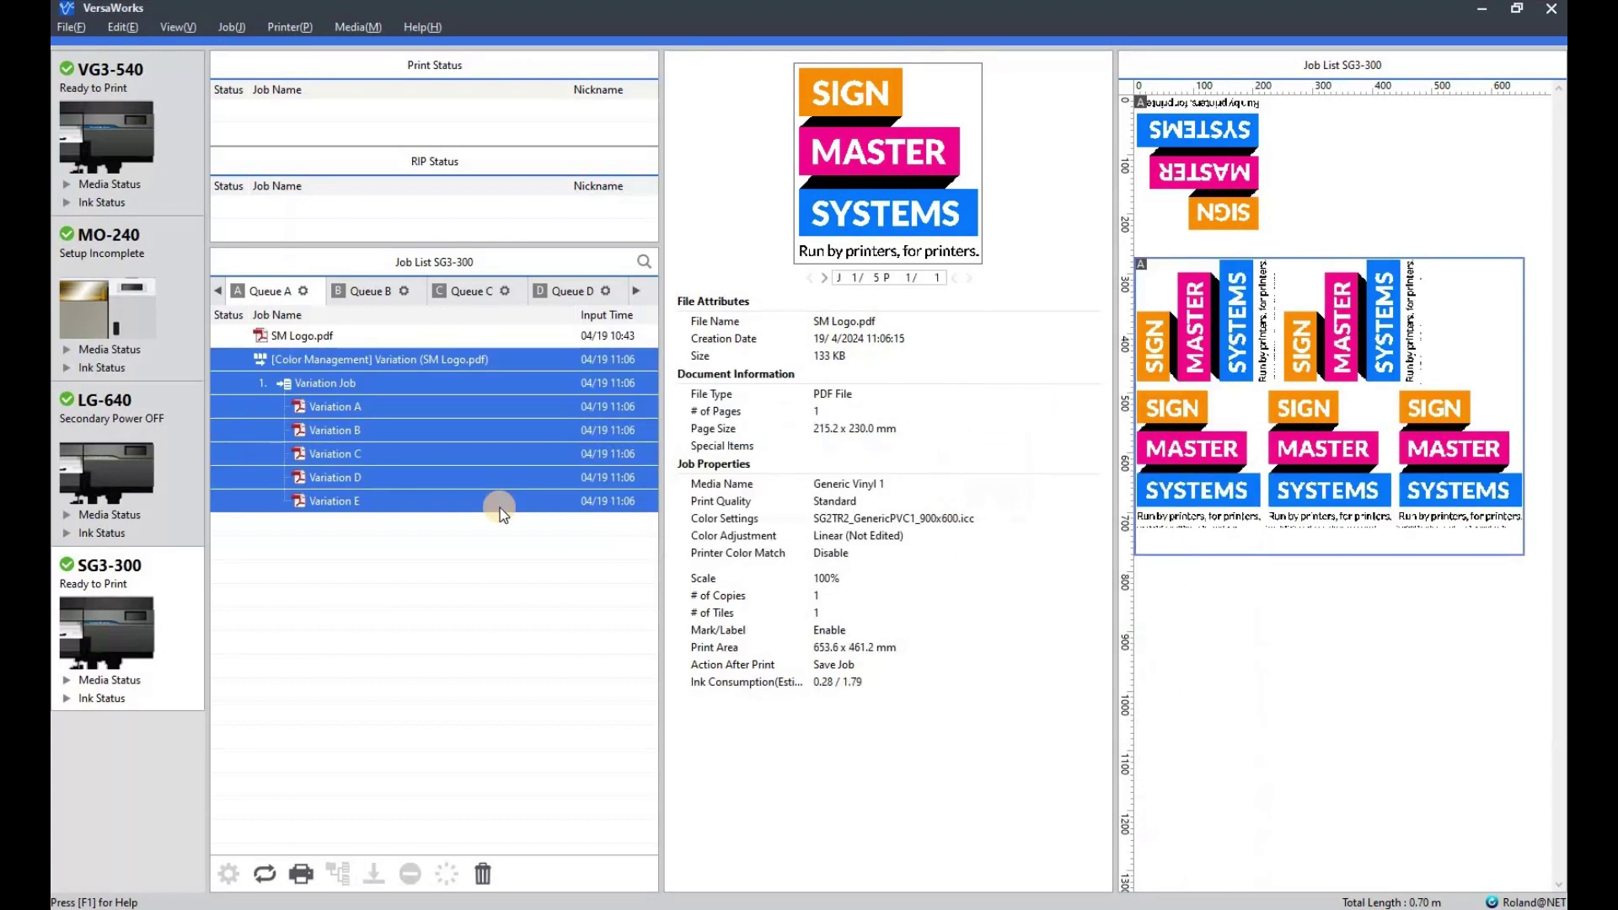
pyautogui.click(366, 360)
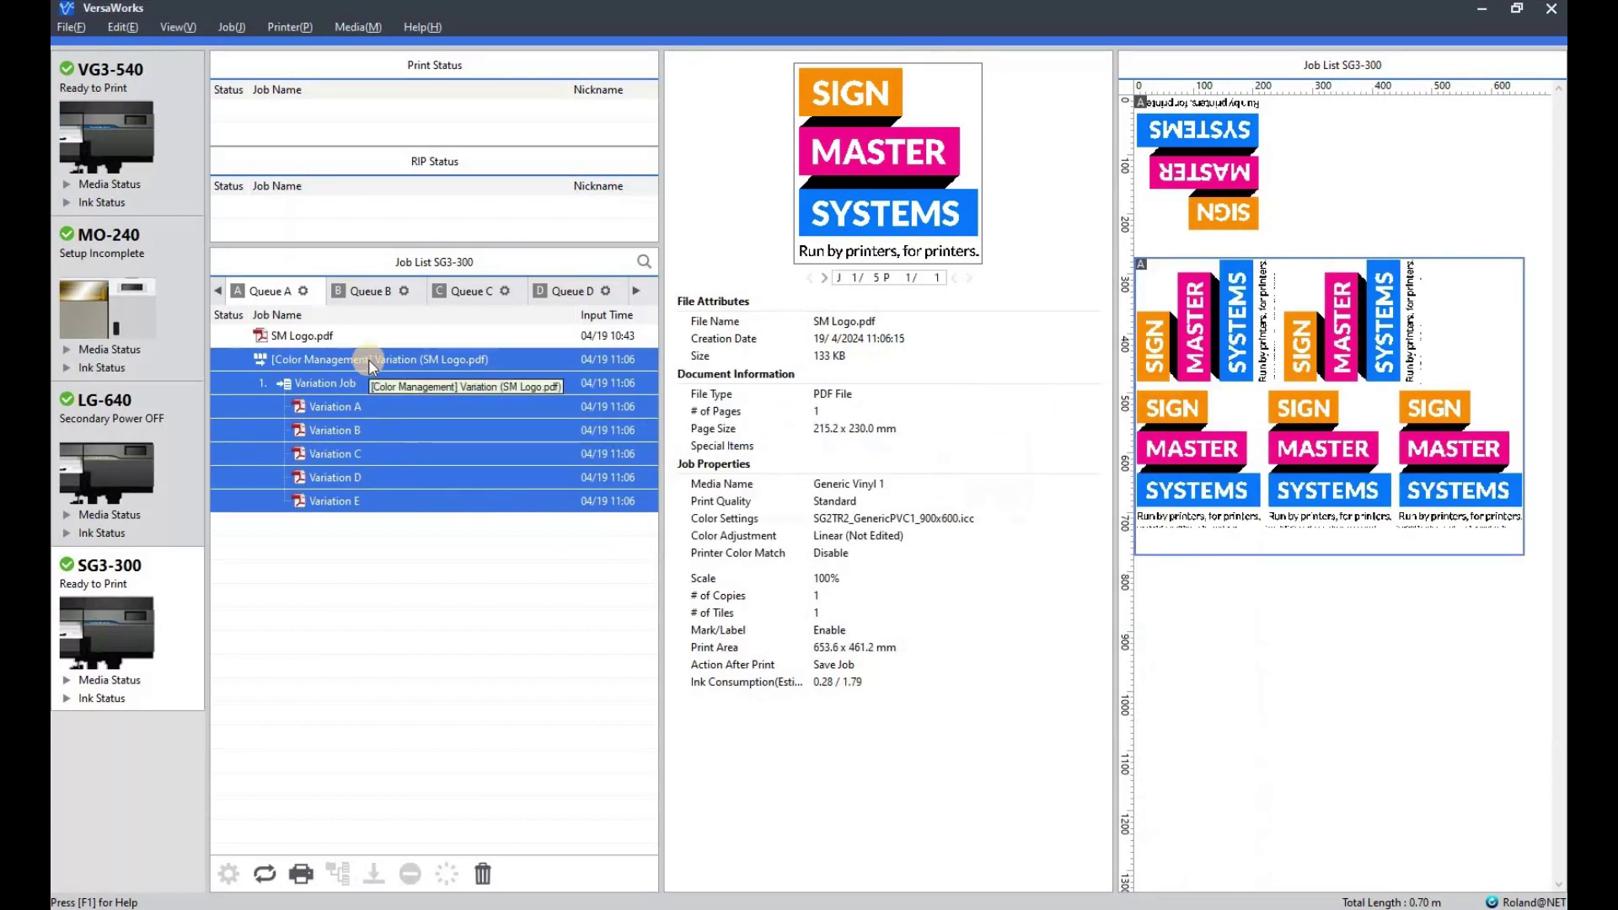
pyautogui.rightClick(368, 362)
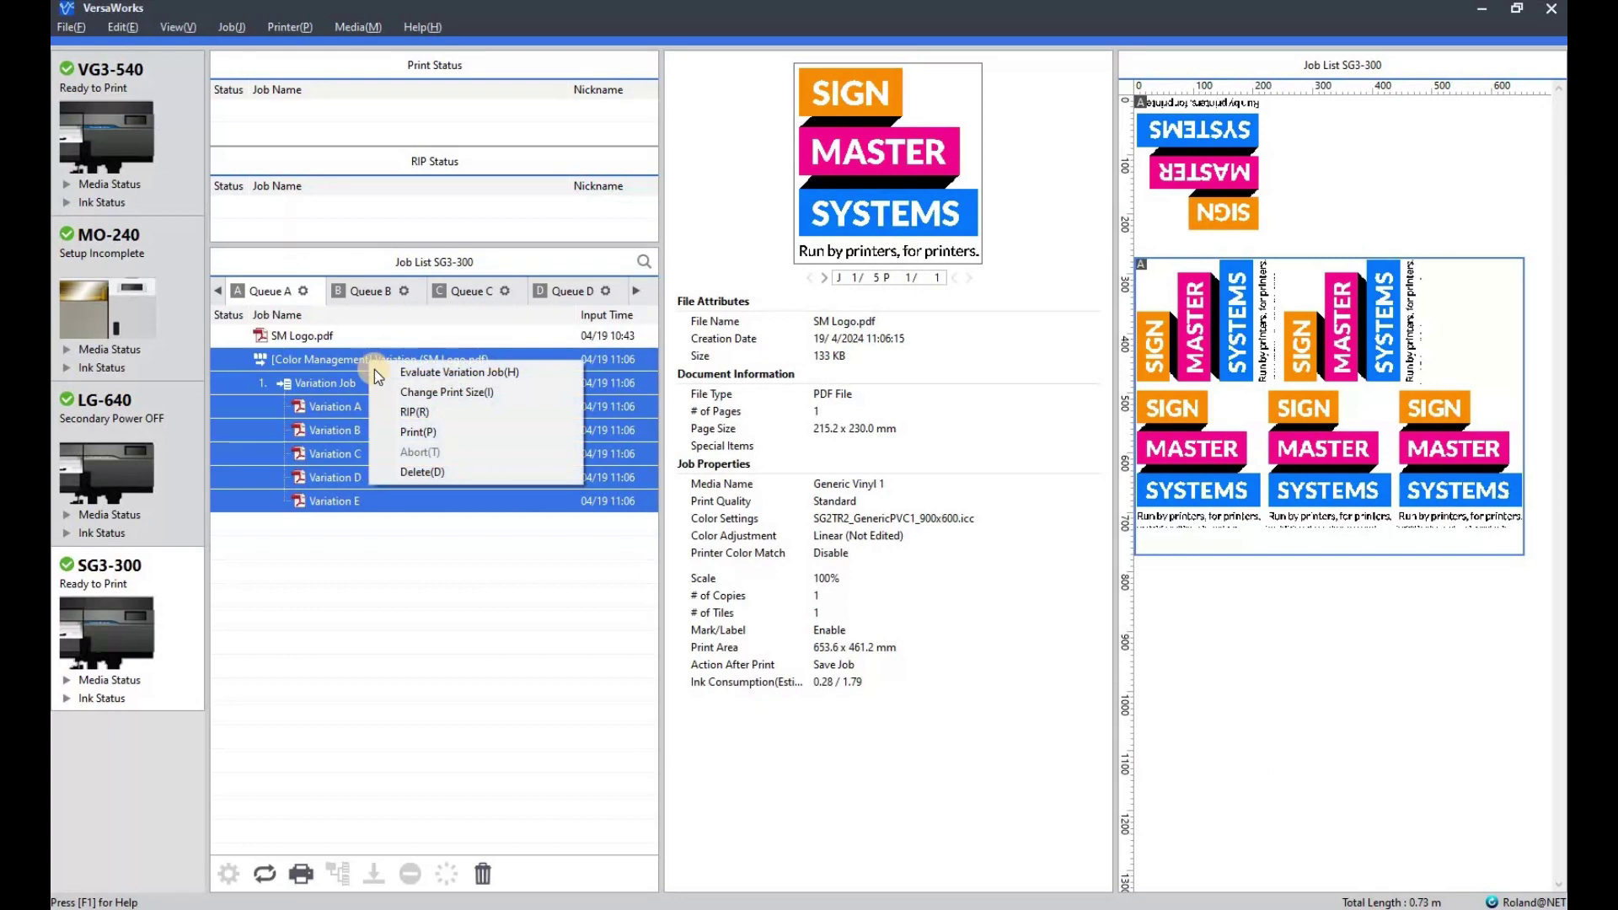
pyautogui.click(414, 434)
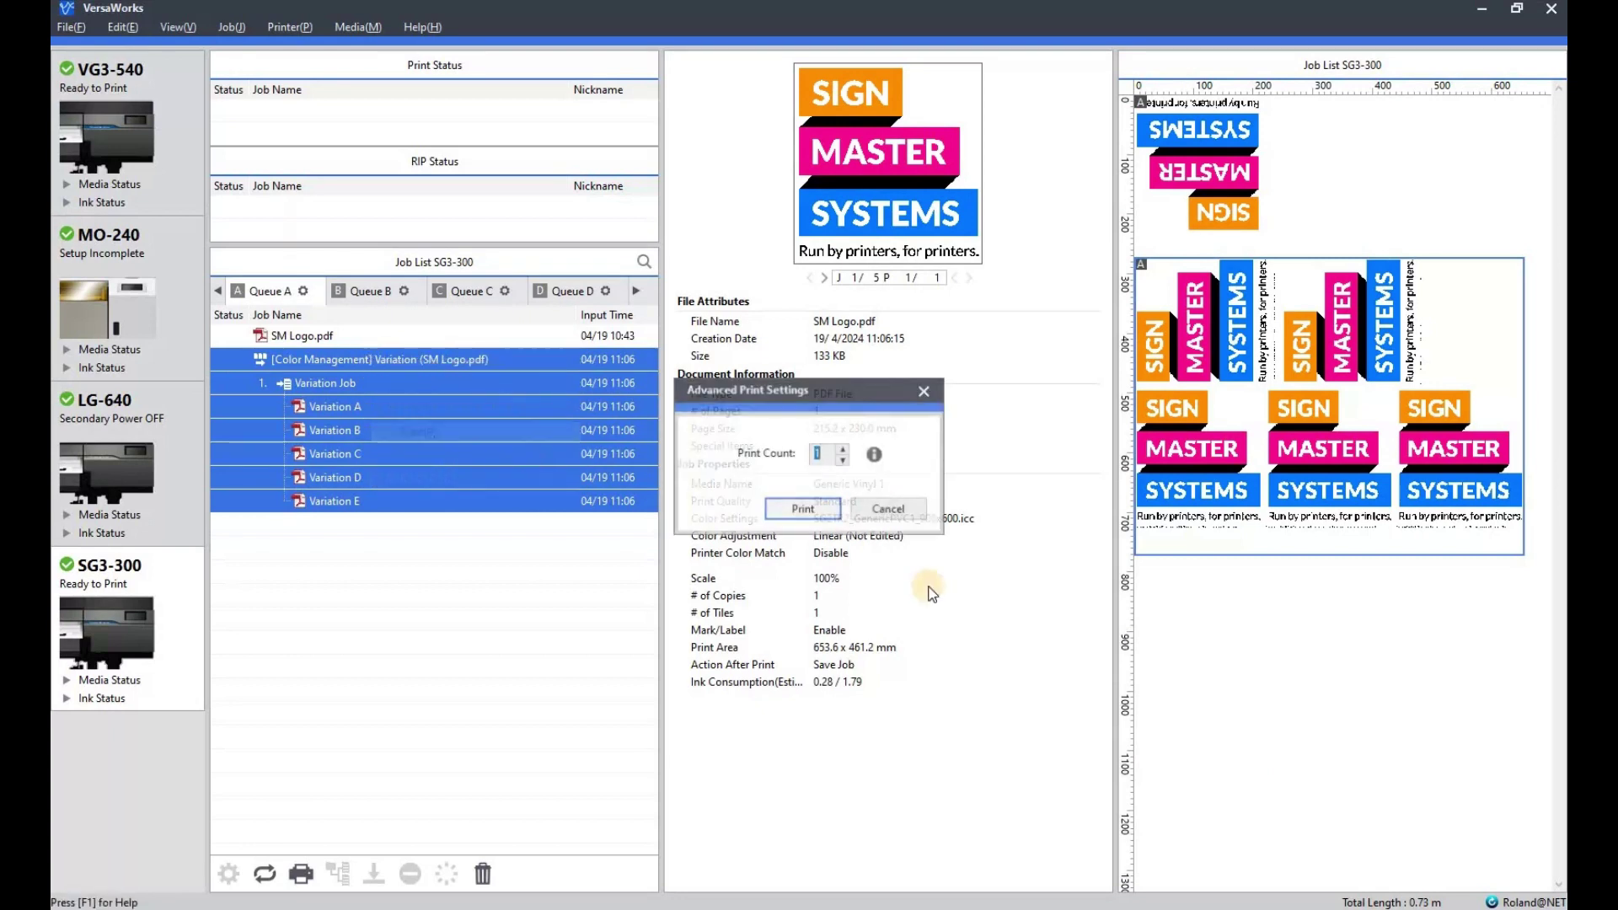
pyautogui.click(802, 509)
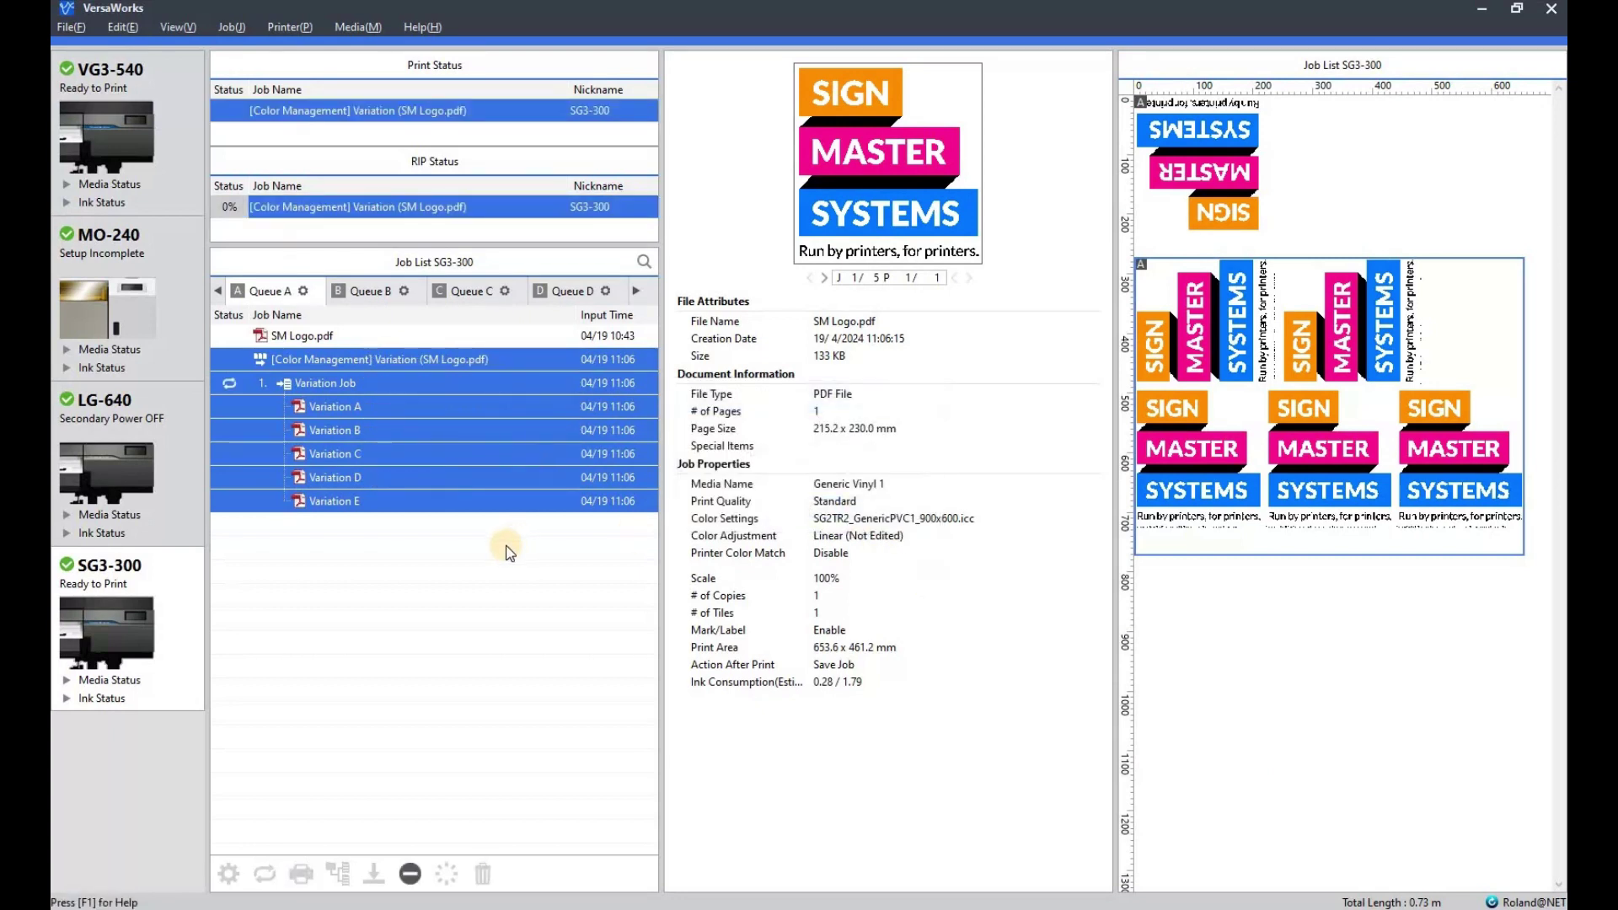